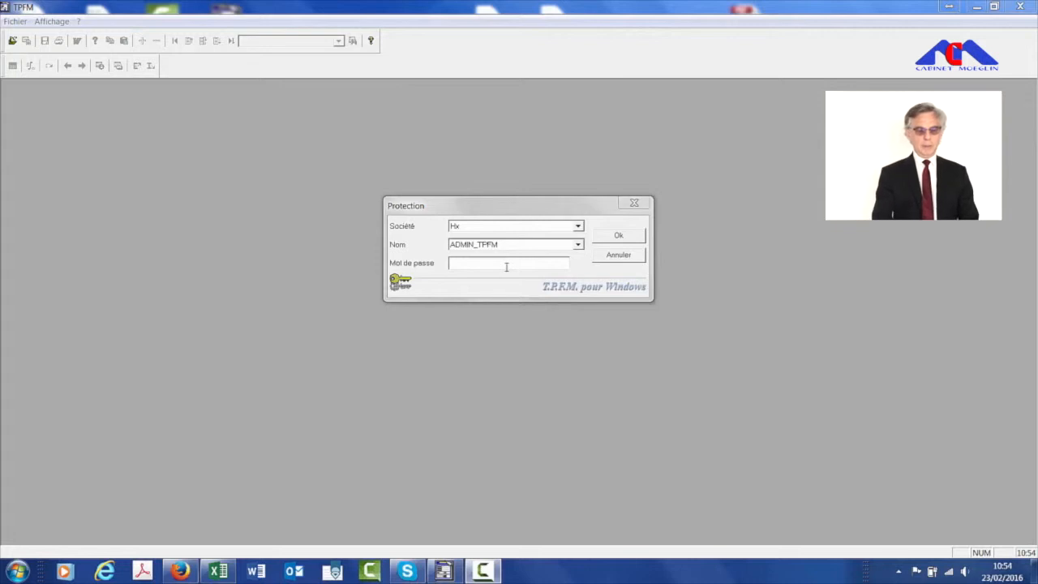
- Log in to the Hx company as ADMIN_TPFM by entering the account password
{"action": "left_click", "coordinate": [506, 267]}
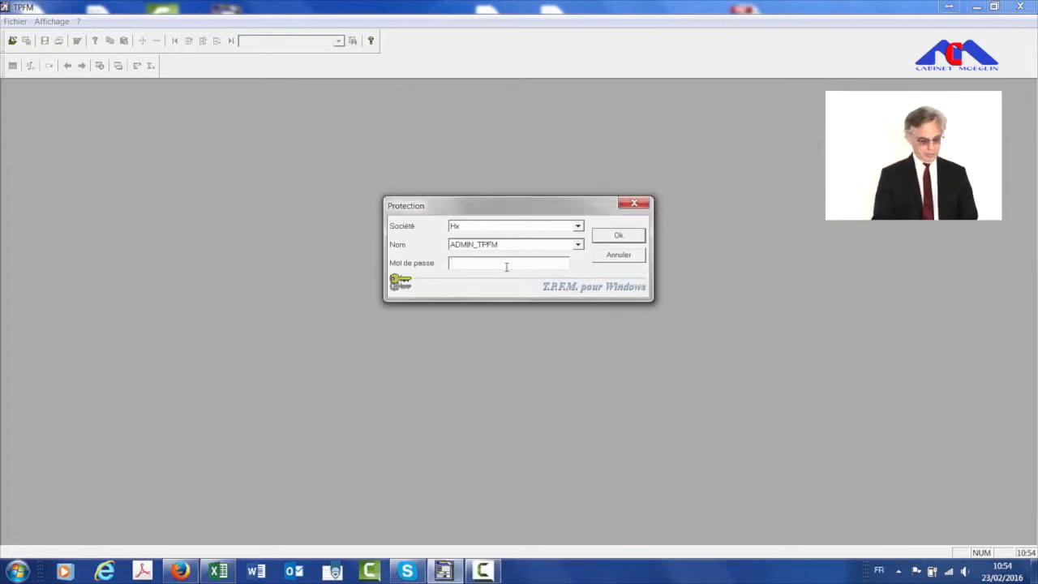
{"action": "type", "text": "****"}
{"action": "key", "text": "Return"}
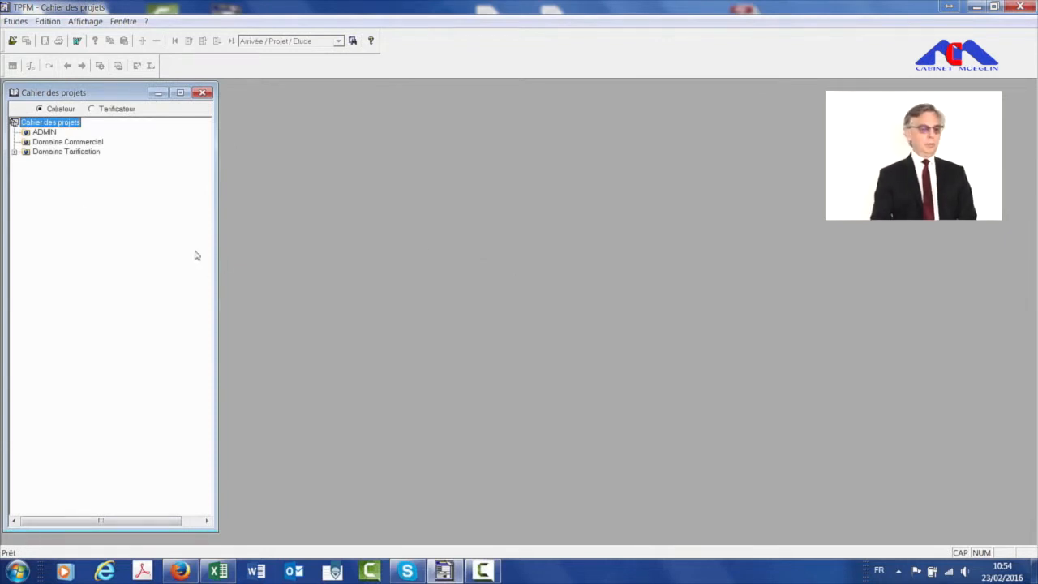
- Open the Distrib list and consult the TEST case's transmission form, leaving it without changes
{"action": "left_click", "coordinate": [12, 23]}
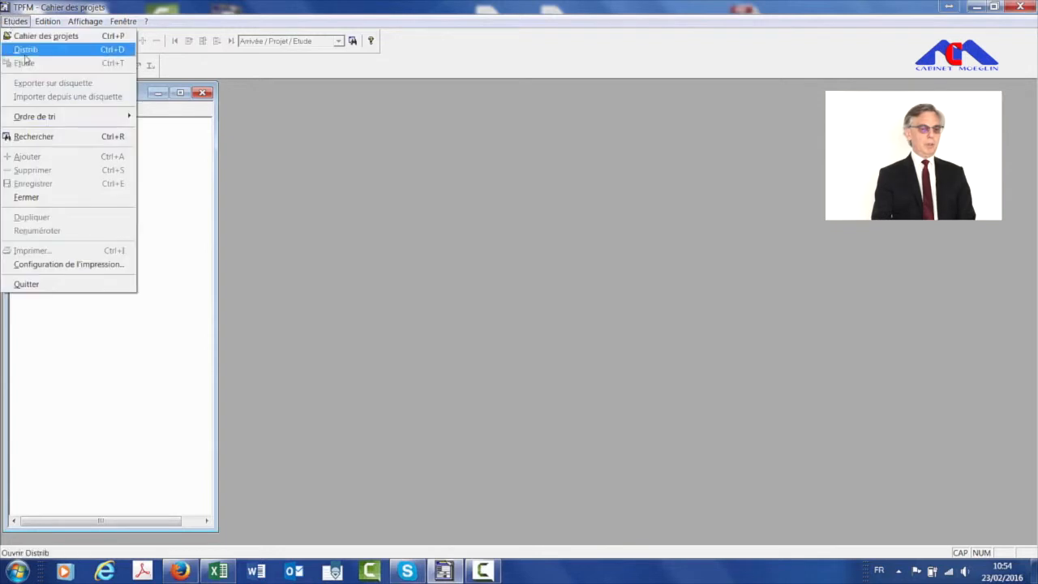
{"action": "left_click", "coordinate": [25, 51]}
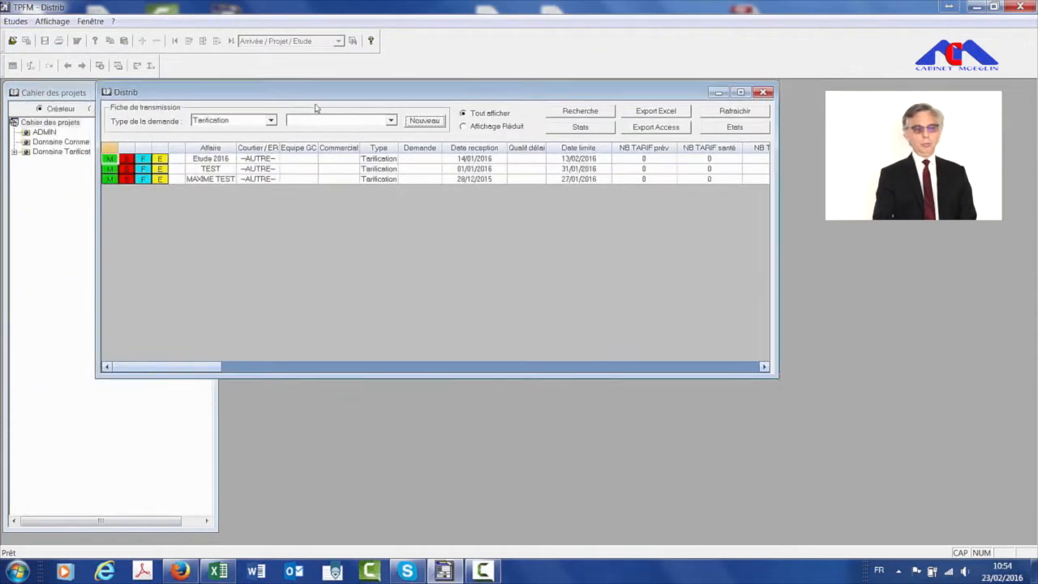
{"action": "double_click", "coordinate": [154, 187]}
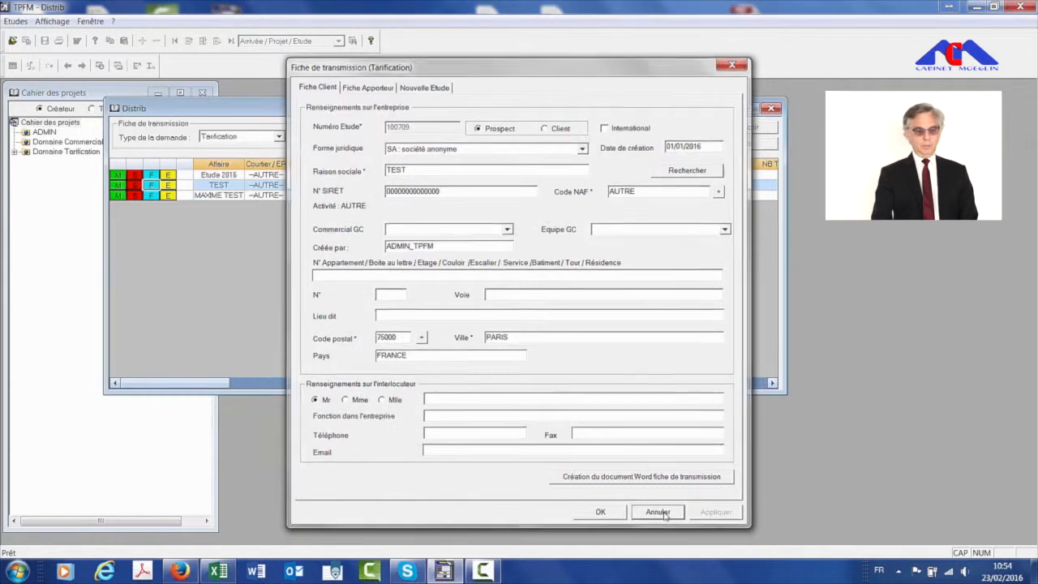
{"action": "left_click", "coordinate": [659, 514]}
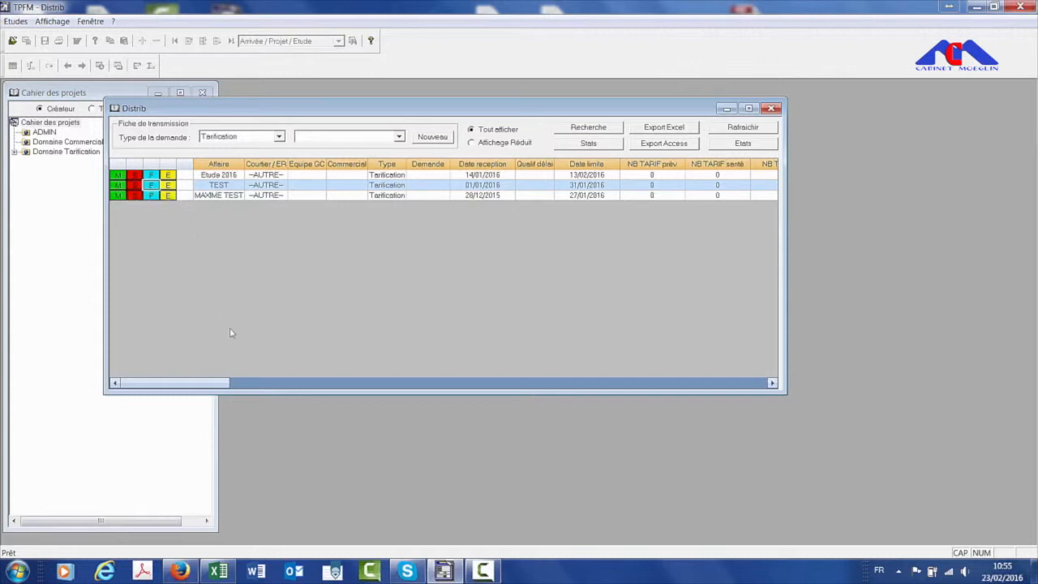
- Examine the Souscripteur choices available for the TEST case in the Distrib list
{"action": "left_click_drag", "start_coordinate": [180, 385], "coordinate": [242, 385]}
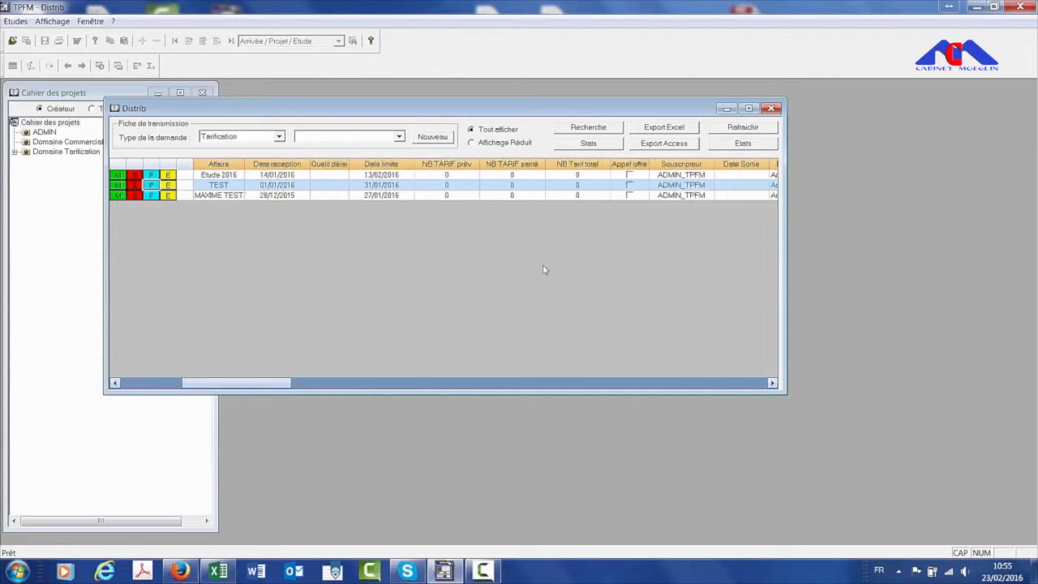
{"action": "left_click", "coordinate": [681, 187]}
{"action": "left_click", "coordinate": [681, 186]}
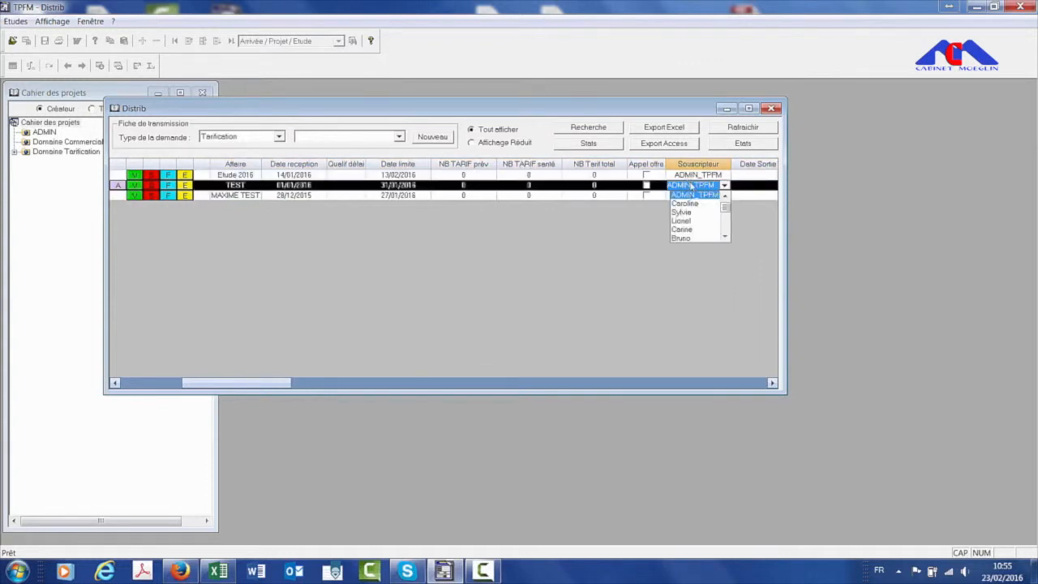
{"action": "mouse_move", "coordinate": [726, 209]}
{"action": "left_mouse_down"}
{"action": "mouse_move", "coordinate": [729, 230]}
{"action": "mouse_move", "coordinate": [727, 204]}
{"action": "left_mouse_up"}
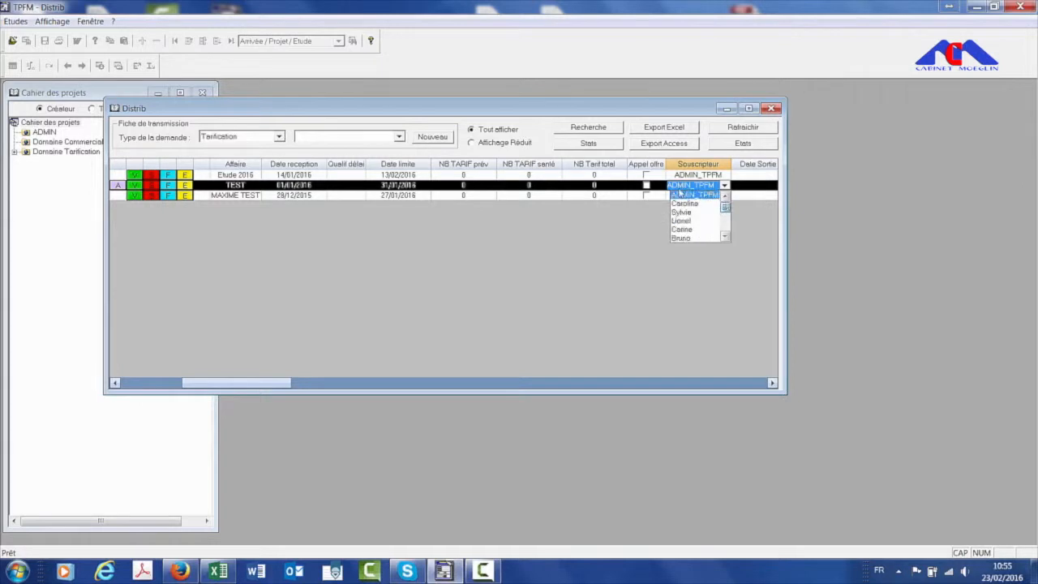
{"action": "left_click", "coordinate": [185, 187]}
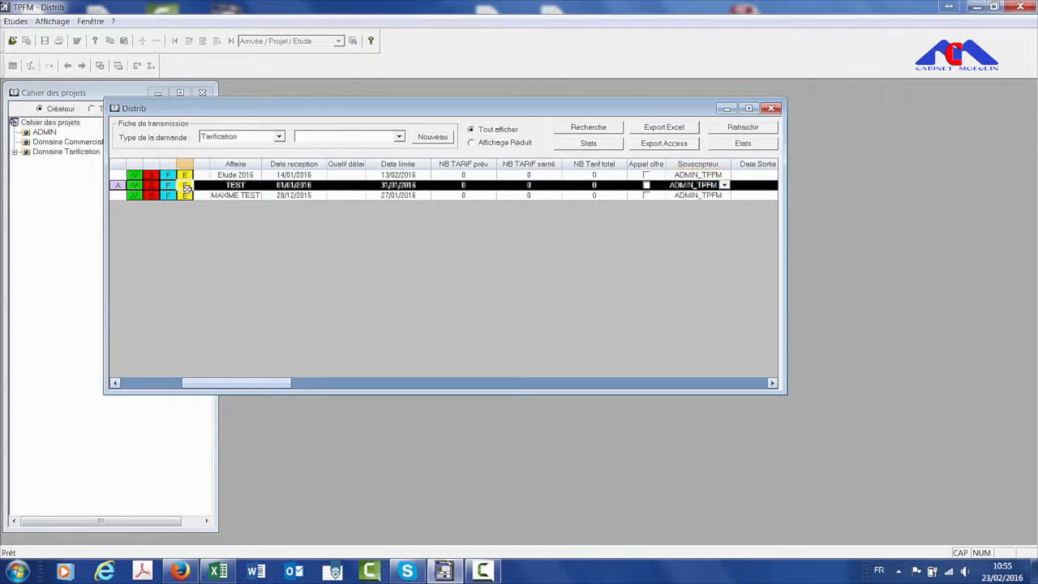
{"action": "left_click", "coordinate": [137, 187]}
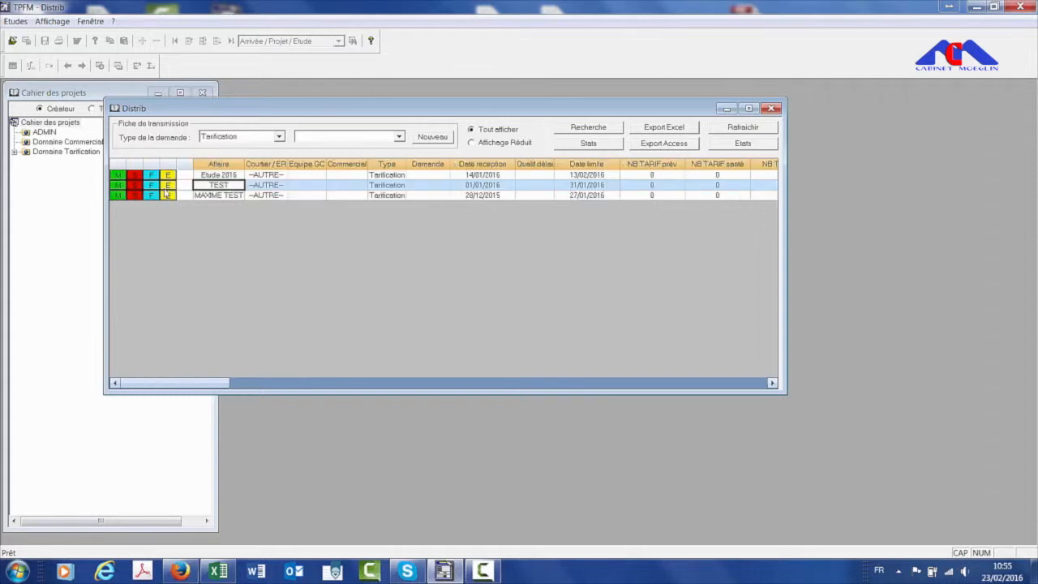
- Open the TEST case's project from the Distrib list and expand its Démographies and Etudes folders
{"action": "left_click", "coordinate": [168, 185]}
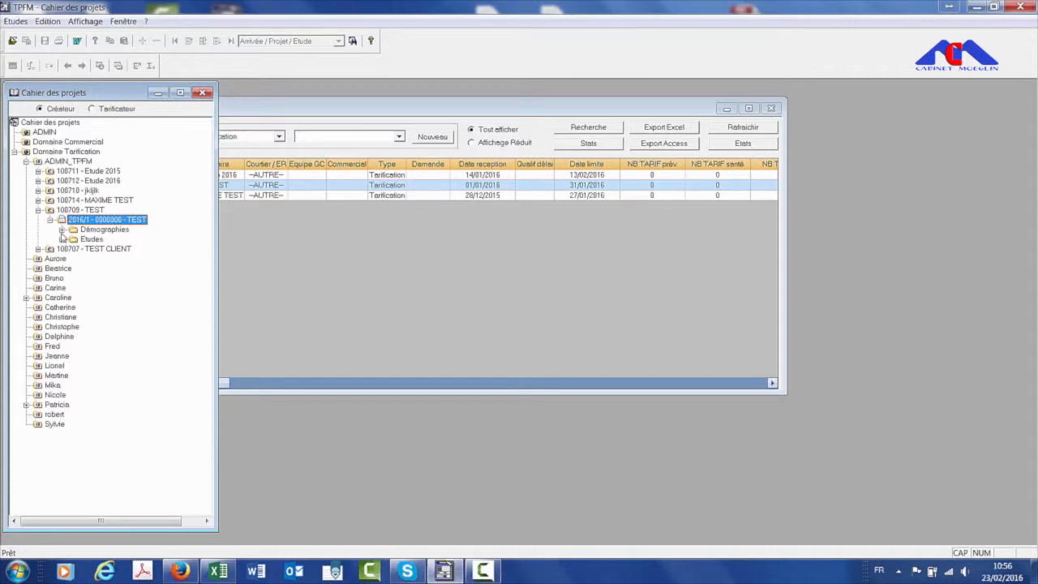
{"action": "left_click", "coordinate": [62, 231]}
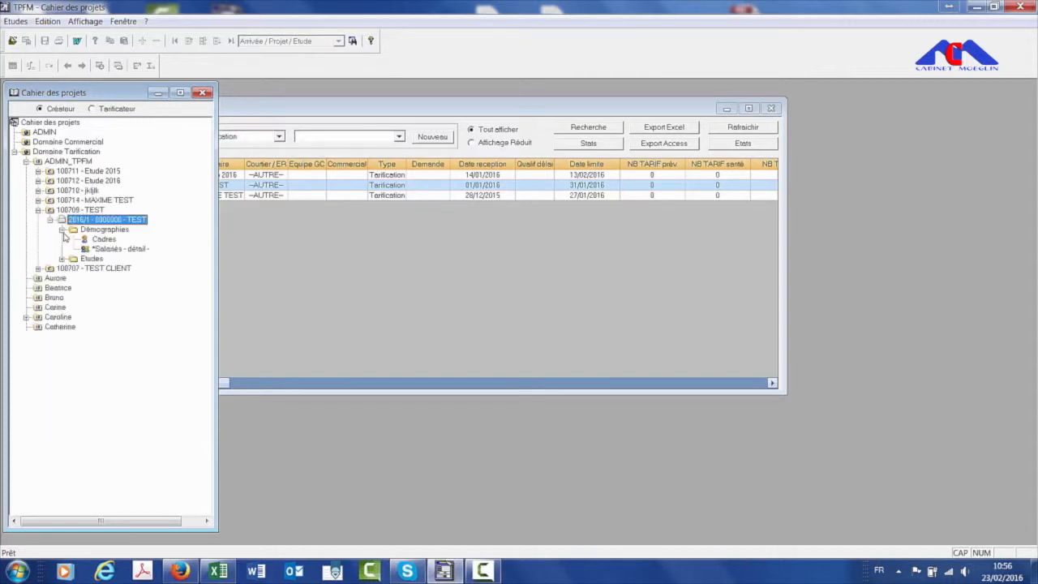
{"action": "left_click", "coordinate": [60, 258]}
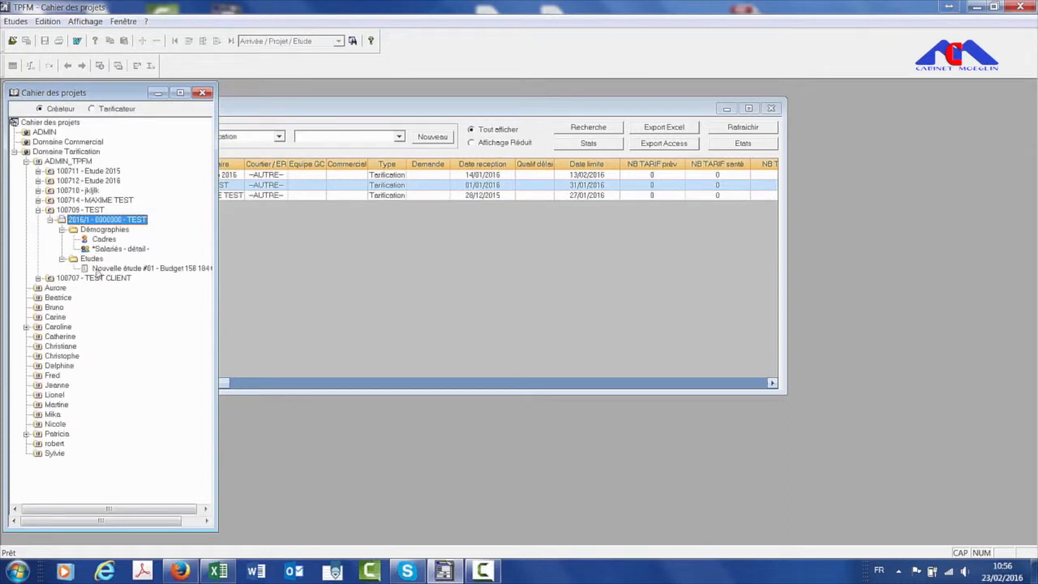
- Select the existing study in the TEST project and keep the Windows colour scheme without showing the performance message again
{"action": "left_click", "coordinate": [77, 210]}
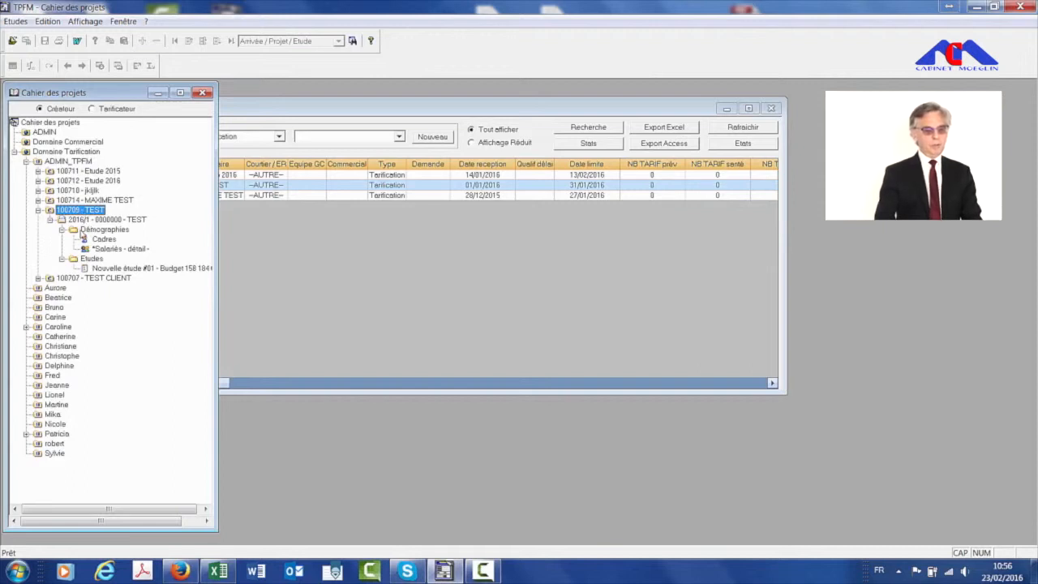
{"action": "left_click", "coordinate": [85, 221]}
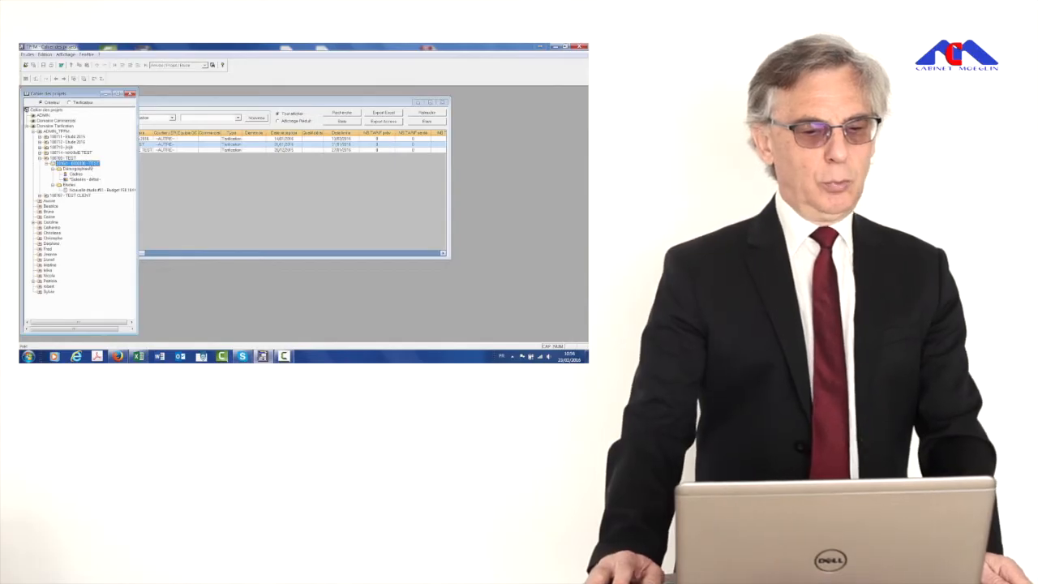
{"action": "left_click", "coordinate": [77, 175]}
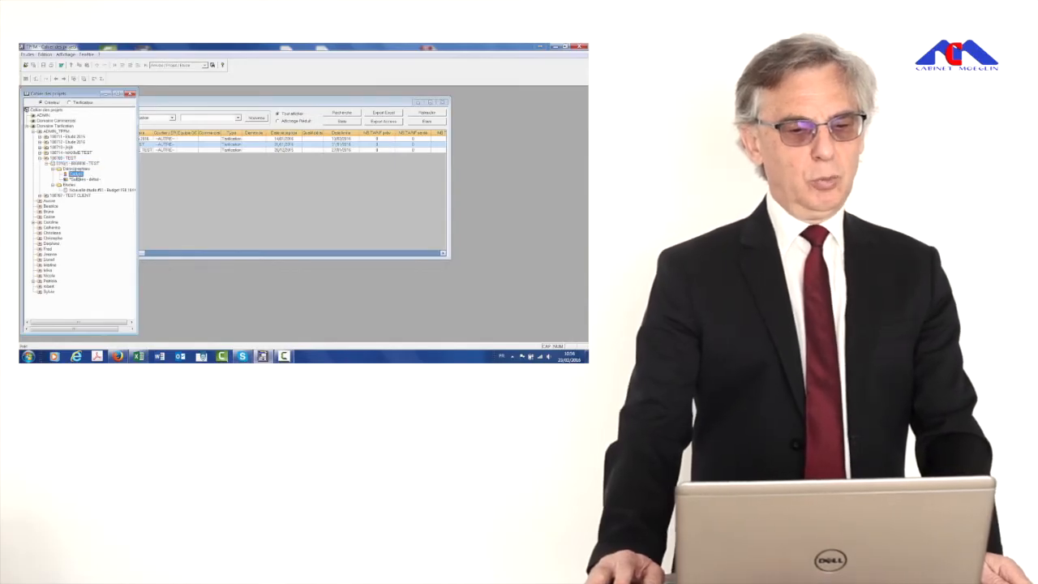
{"action": "left_click", "coordinate": [81, 190]}
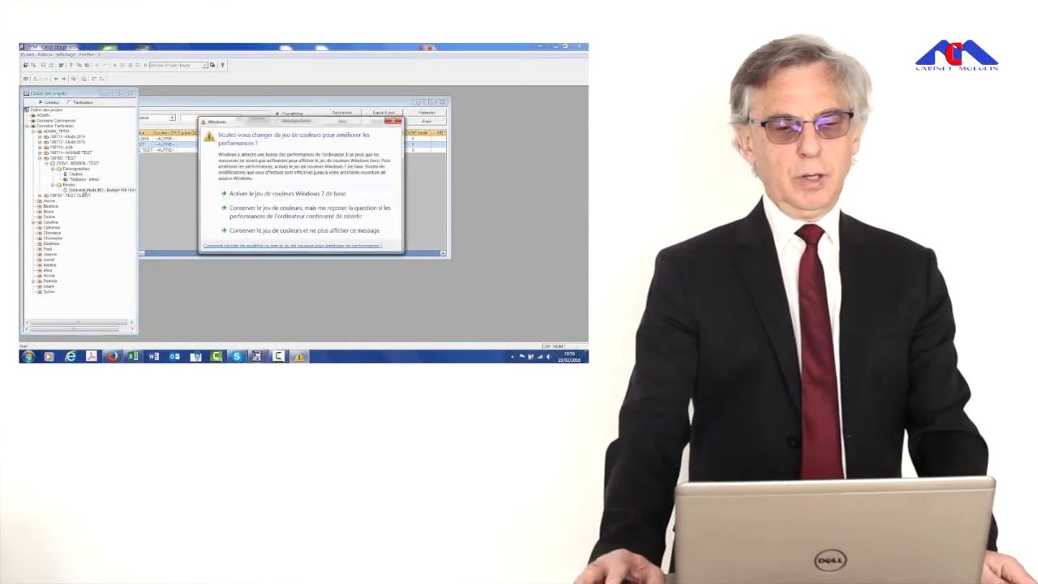
{"action": "left_click", "coordinate": [273, 231]}
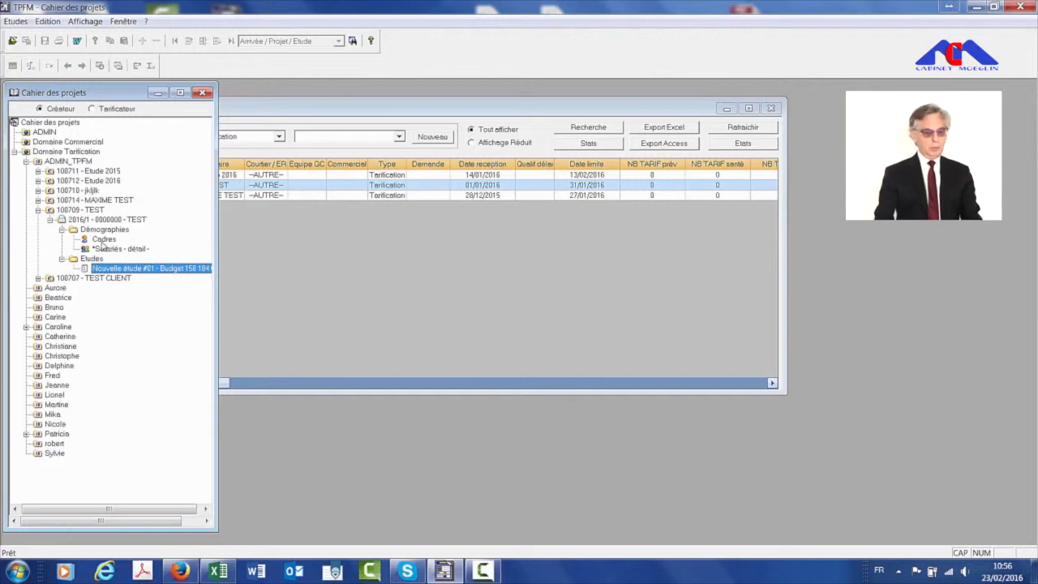
- Review the TEST project's Cadres demography and its head-by-head Salariés - détail demography
{"action": "double_click", "coordinate": [102, 240]}
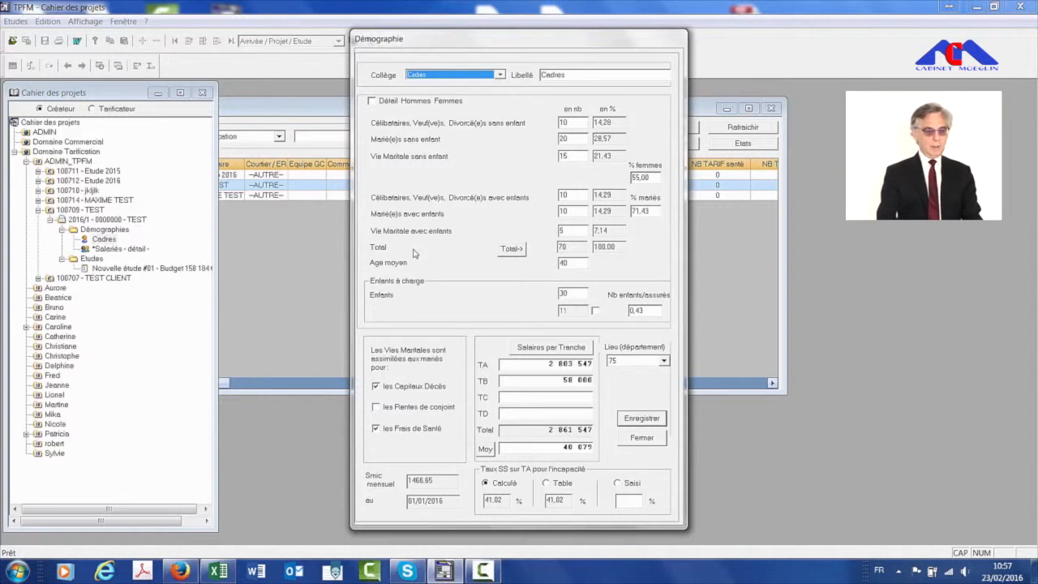
{"action": "left_click", "coordinate": [641, 439]}
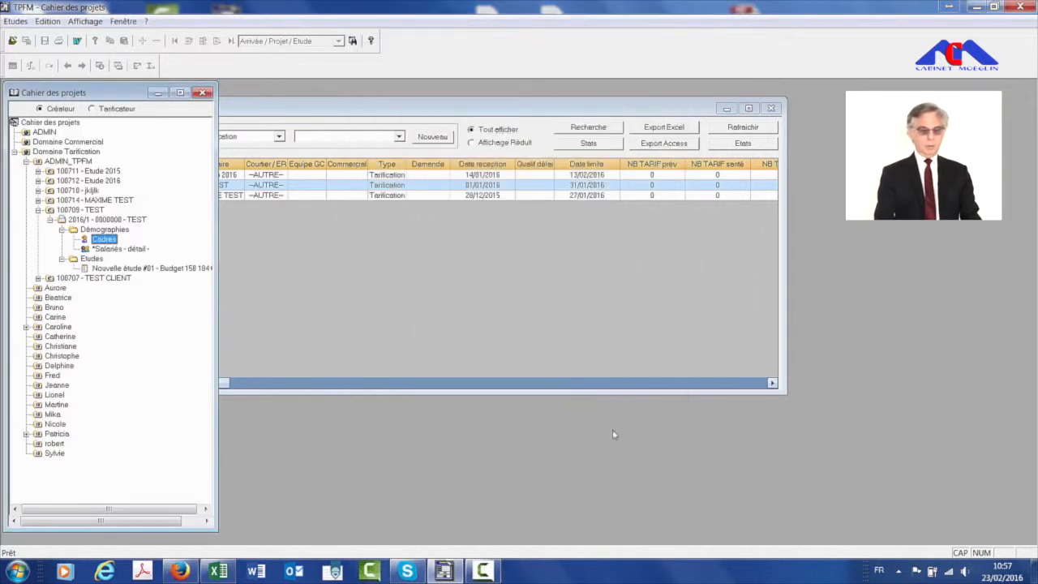
{"action": "double_click", "coordinate": [105, 250]}
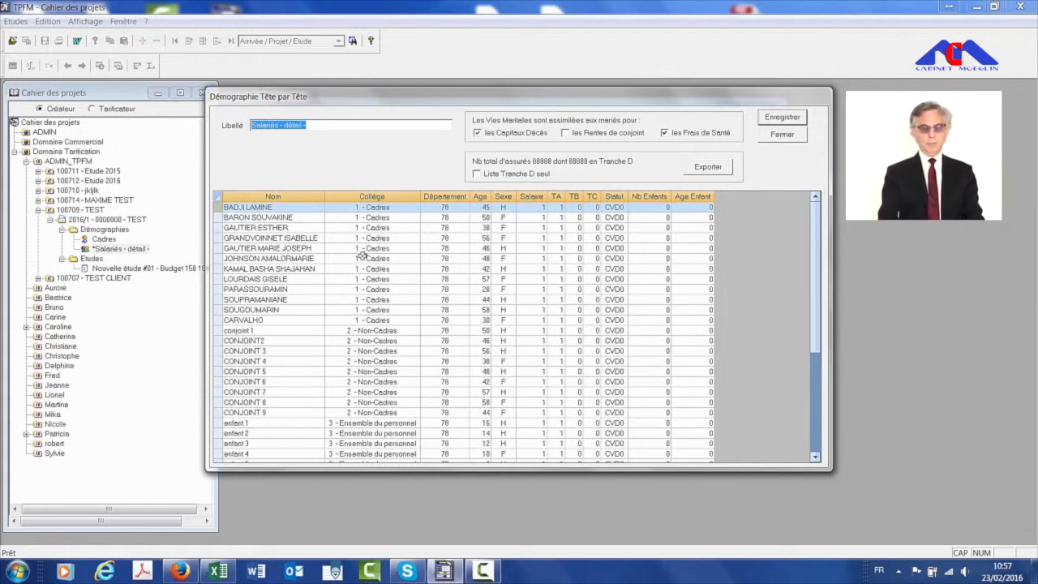
{"action": "left_click", "coordinate": [784, 136]}
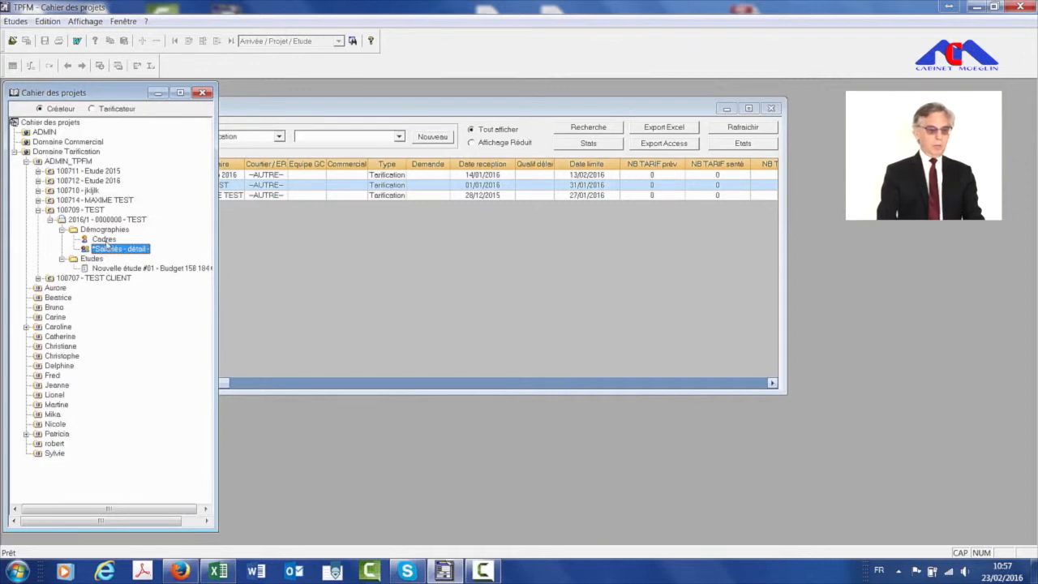
- Examine the blank forms for a new head-by-head demography and a new demography in the TEST project, saving neither
{"action": "left_click", "coordinate": [103, 231]}
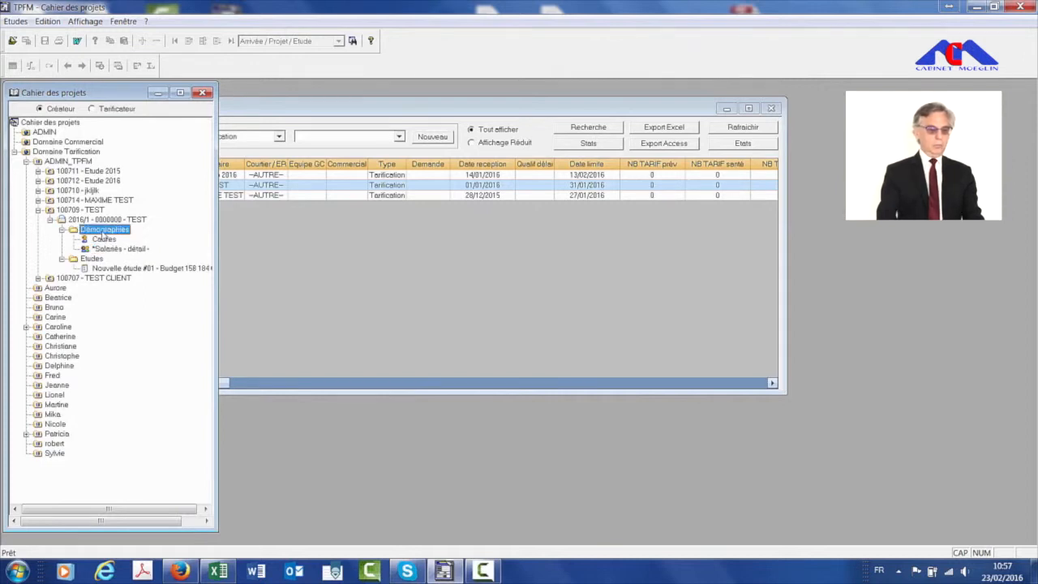
{"action": "right_click", "coordinate": [103, 232]}
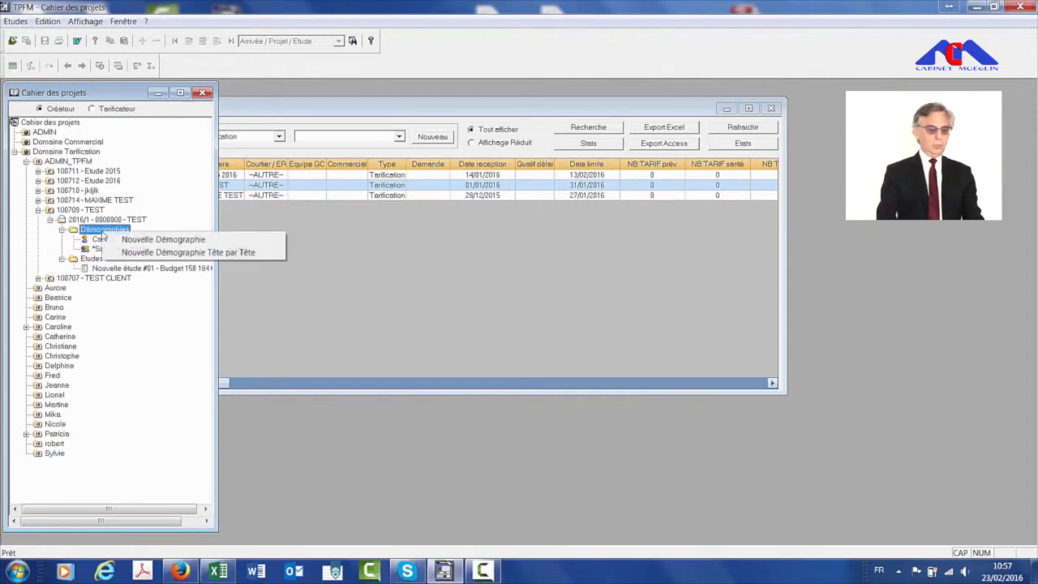
{"action": "left_click", "coordinate": [150, 251]}
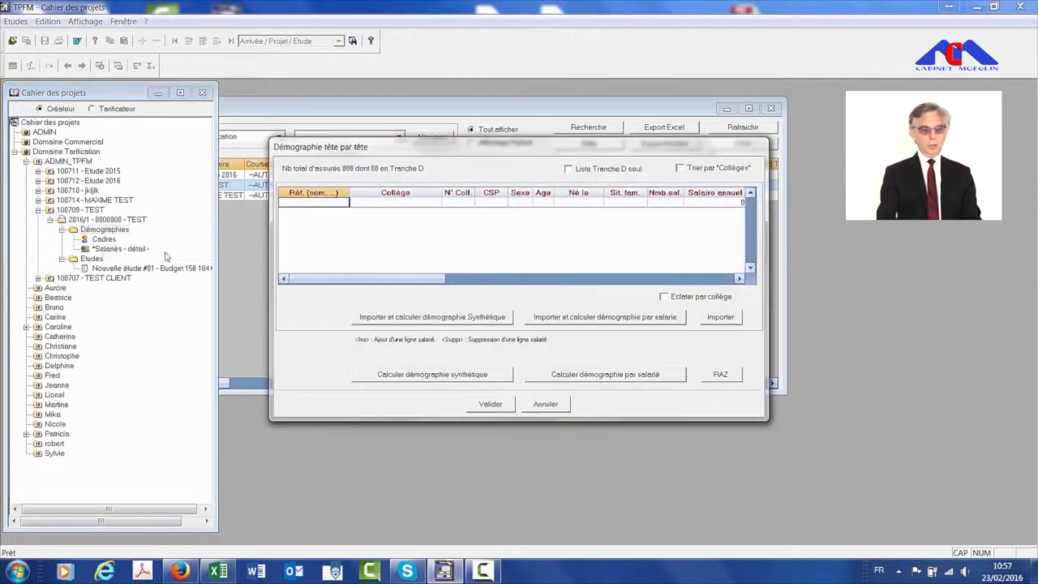
{"action": "left_click", "coordinate": [541, 408]}
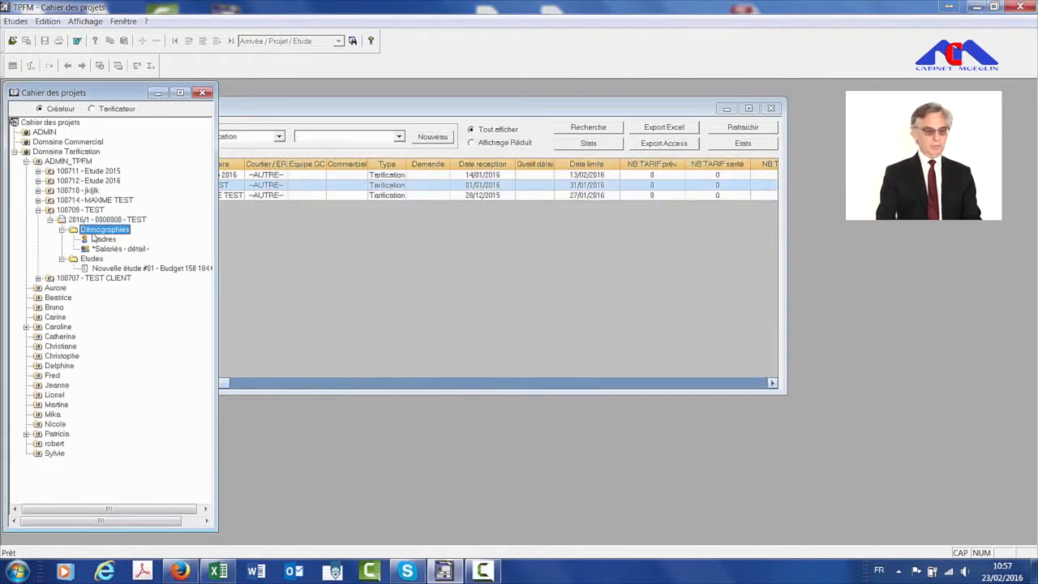
{"action": "right_click", "coordinate": [93, 236]}
{"action": "left_click", "coordinate": [128, 242]}
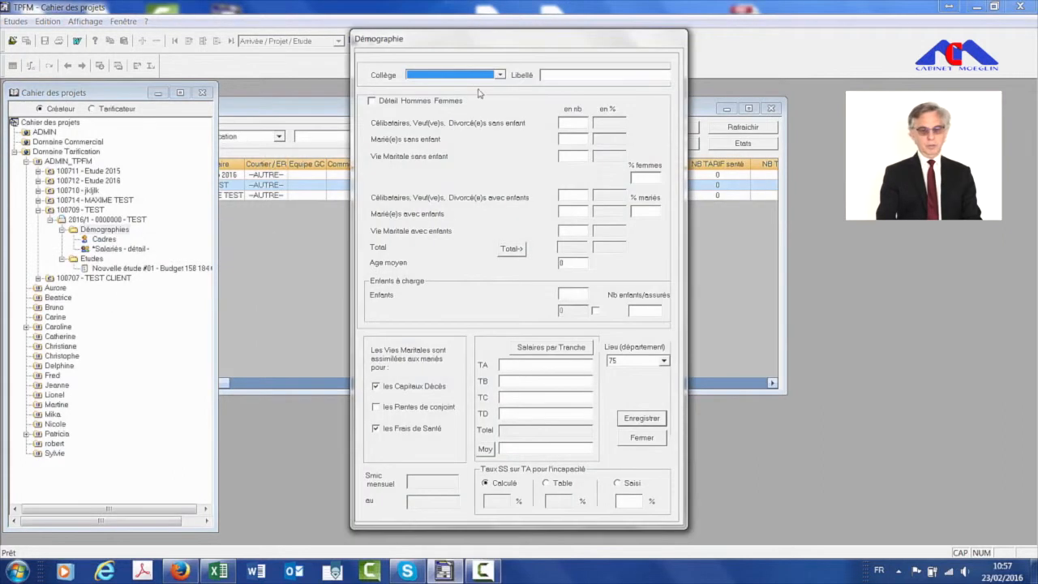
{"action": "left_click", "coordinate": [642, 438]}
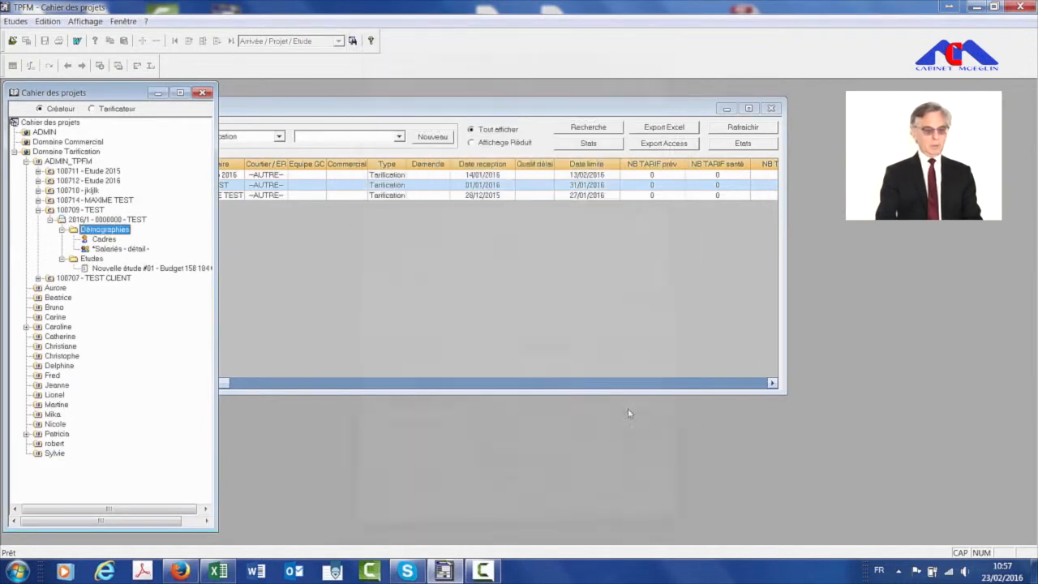
- Create a new study in the TEST project's Etudes folder and close its window
{"action": "left_click", "coordinate": [93, 260]}
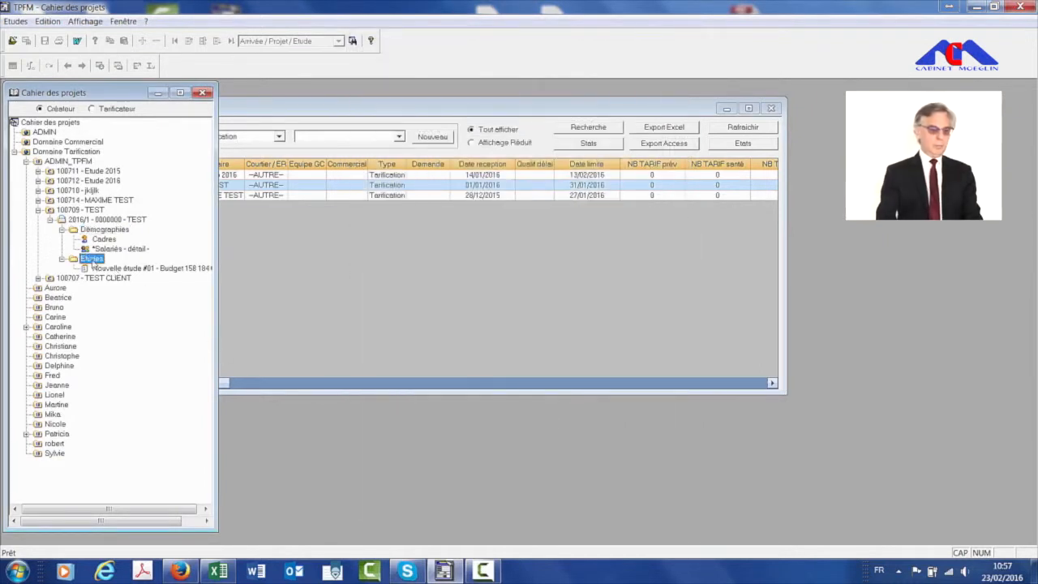
{"action": "right_click", "coordinate": [93, 264]}
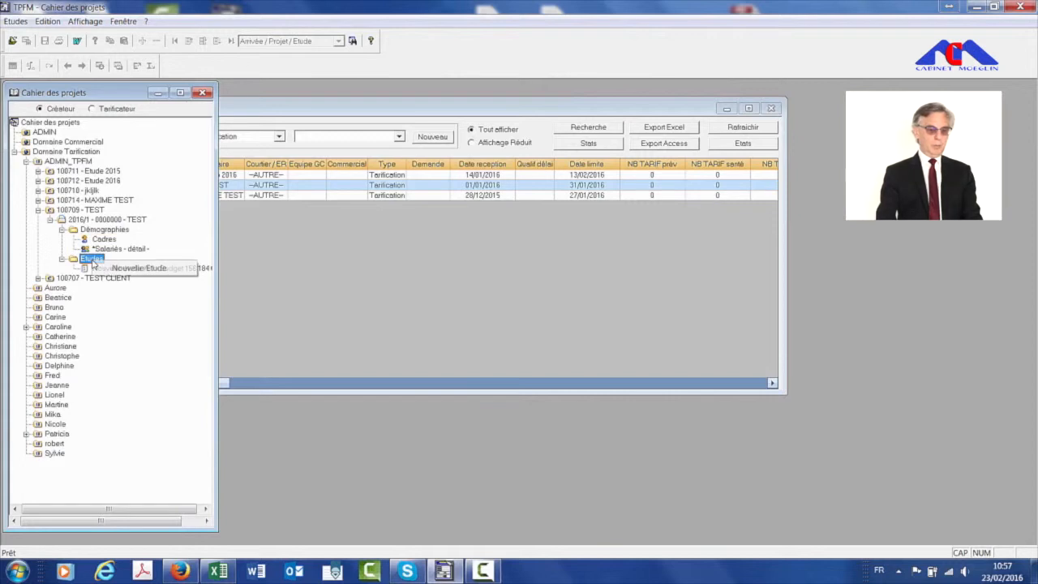
{"action": "left_click", "coordinate": [140, 268]}
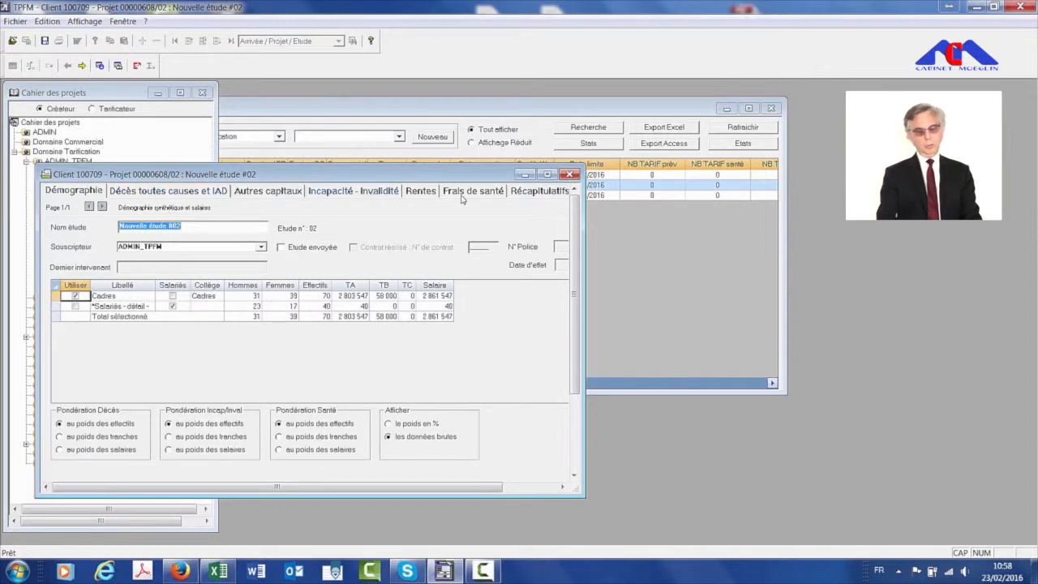
{"action": "left_click", "coordinate": [569, 174]}
{"action": "left_click", "coordinate": [561, 314]}
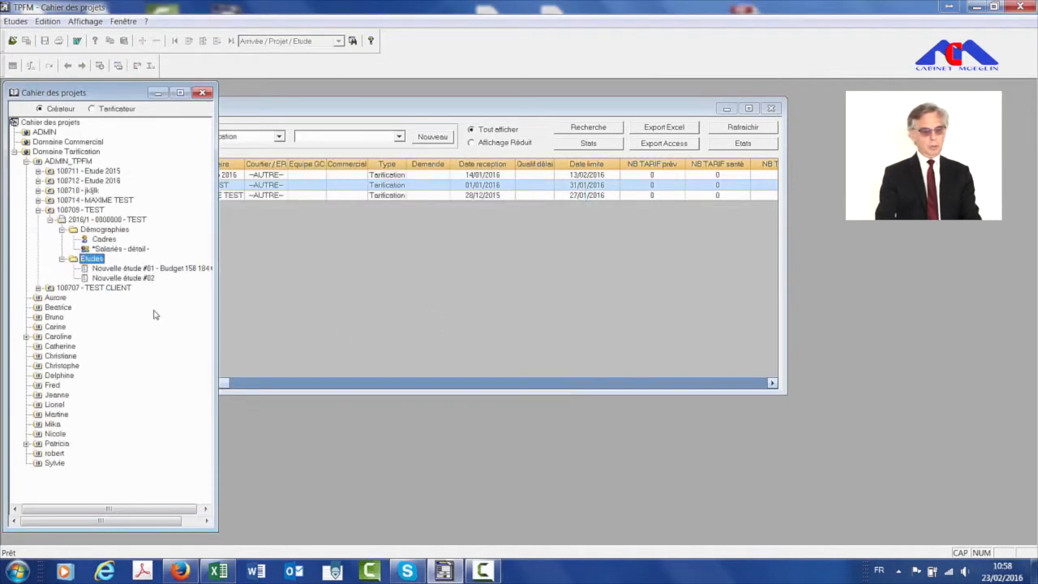
- Open the existing study Nouvelle étude #01 from the TEST project's Etudes folder
{"action": "left_click", "coordinate": [127, 271]}
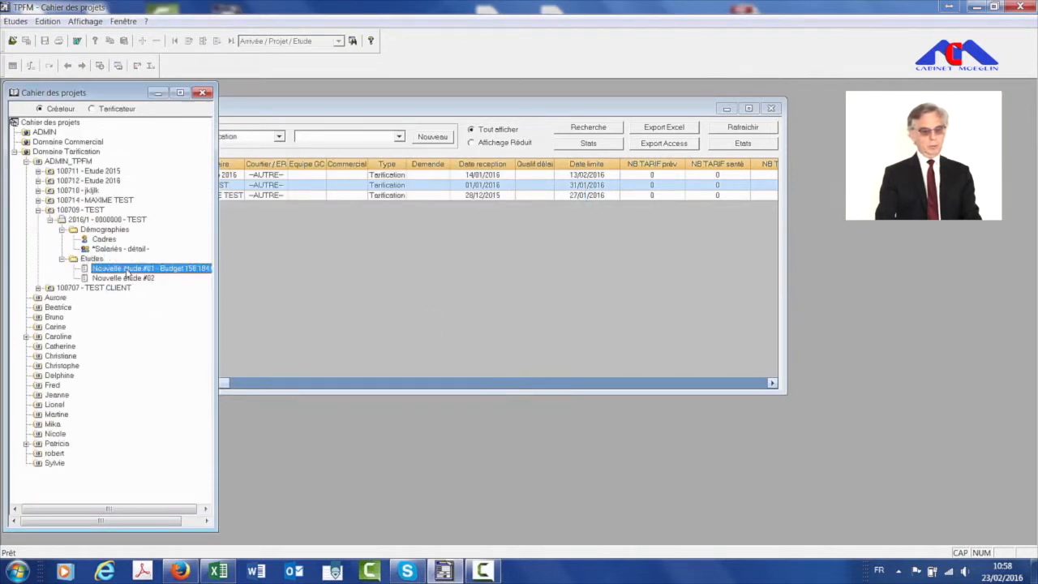
{"action": "double_click", "coordinate": [127, 271]}
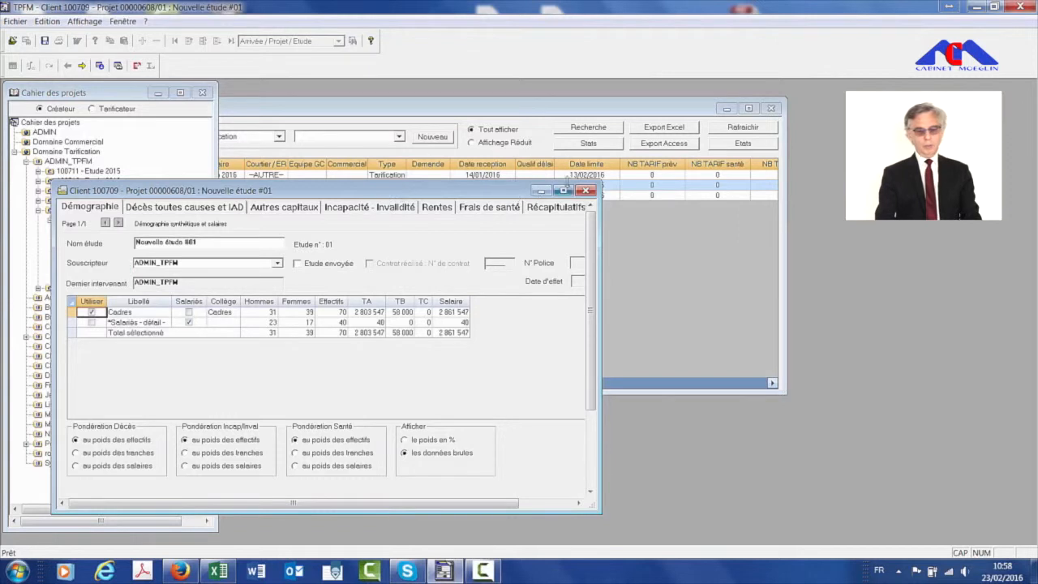
- Maximize the study window and check which demographies, Cadres or Salariés - détail, are used for the study
{"action": "left_click", "coordinate": [563, 192]}
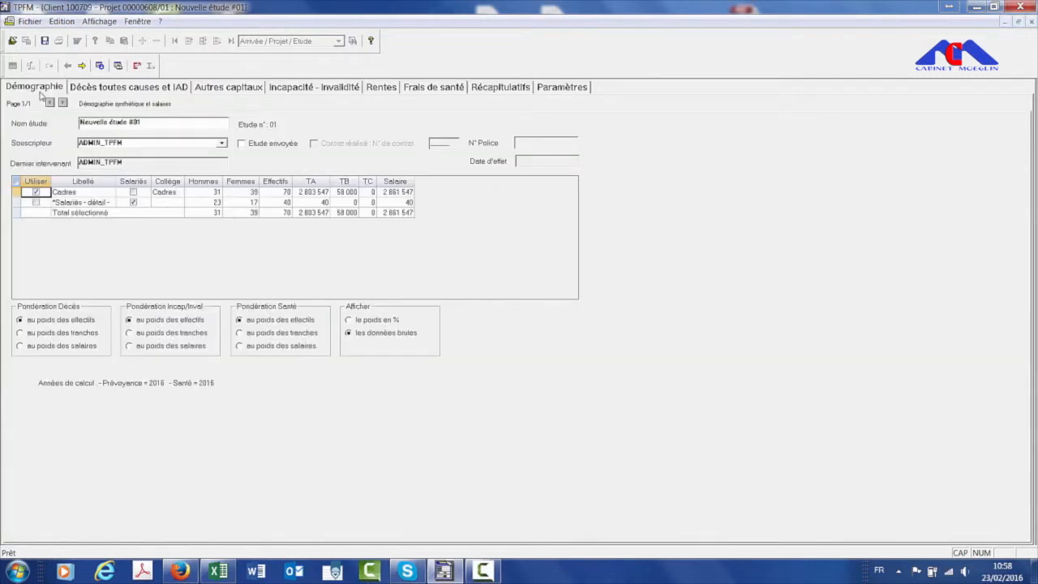
{"action": "left_click", "coordinate": [36, 203]}
{"action": "left_click", "coordinate": [36, 196]}
{"action": "left_click", "coordinate": [36, 194]}
{"action": "left_click", "coordinate": [35, 202]}
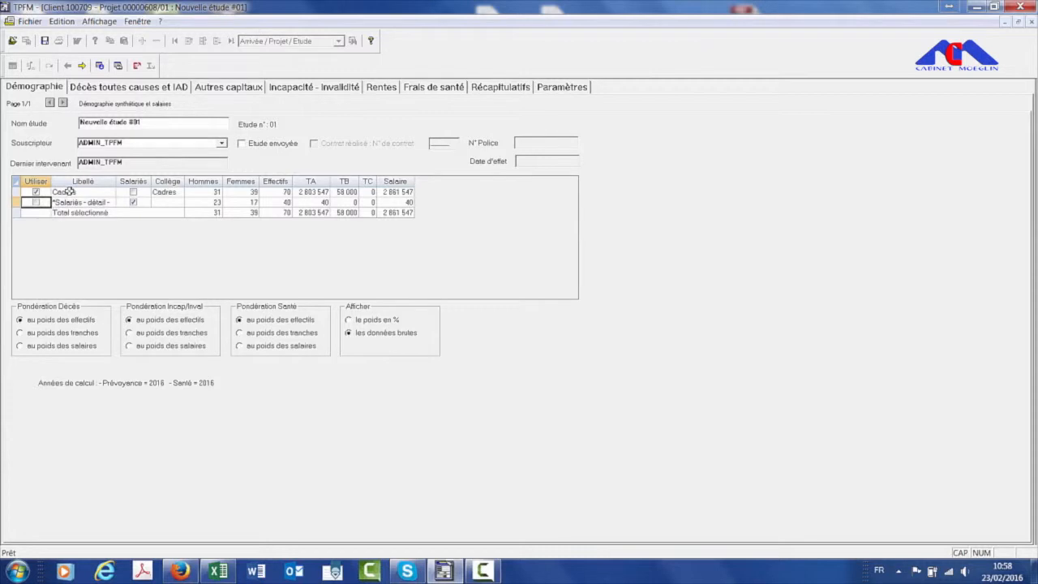
- Review the all-causes death capital form and the list of selectable guarantees for other capitals, selecting none
{"action": "left_click", "coordinate": [138, 89]}
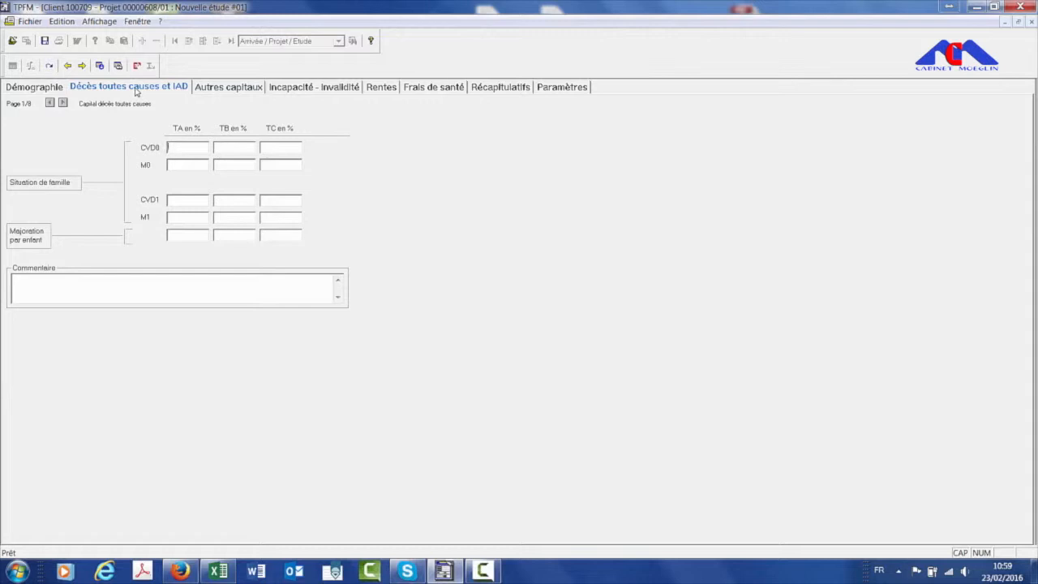
{"action": "left_click", "coordinate": [231, 89]}
{"action": "left_click", "coordinate": [354, 118]}
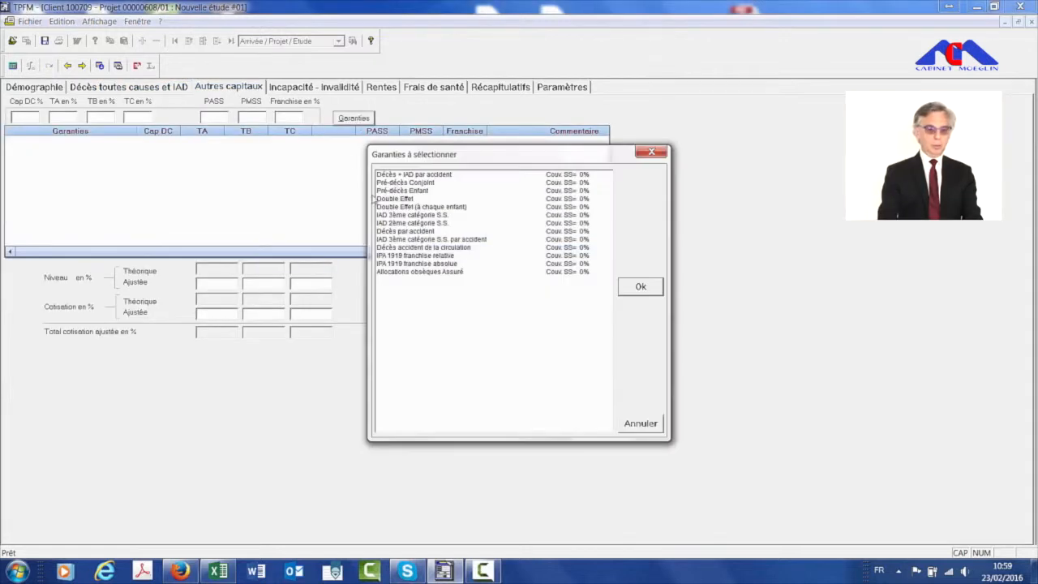
{"action": "left_click", "coordinate": [641, 425]}
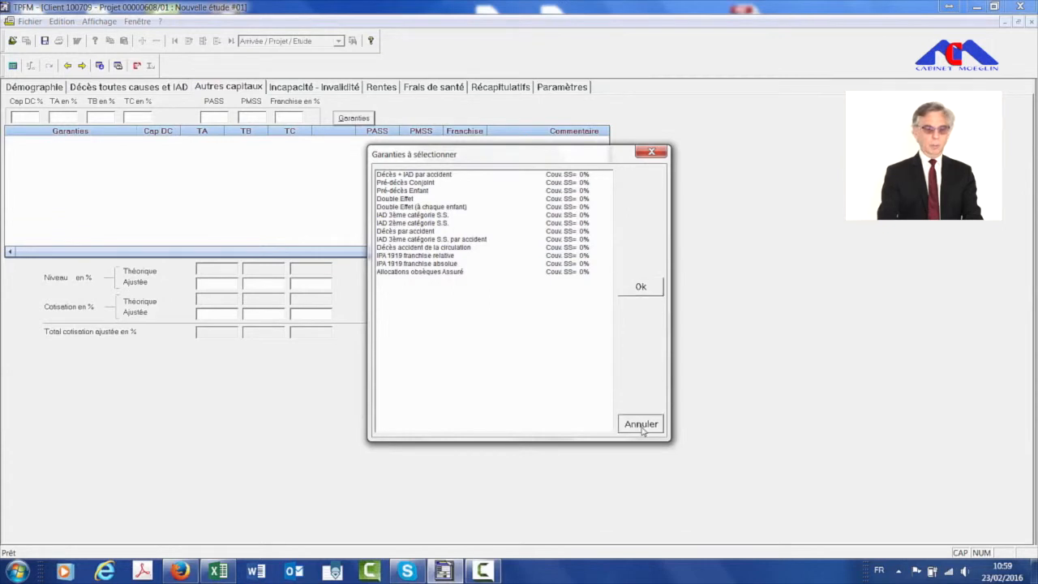
- Review the Incapacité - Invalidité settings and the first three pages of Rentes, through to the education annuity
{"action": "left_click", "coordinate": [286, 92]}
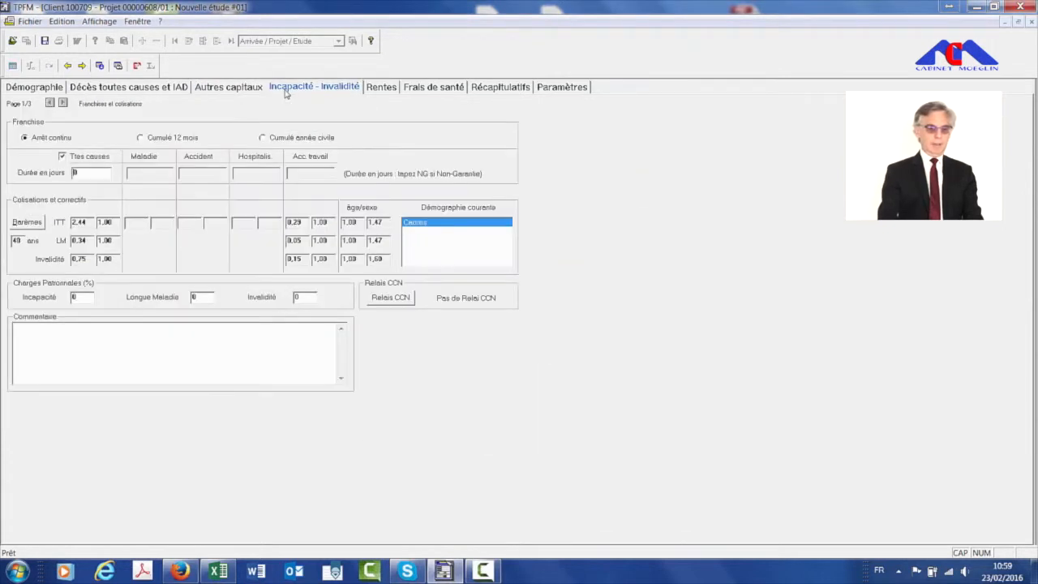
{"action": "left_click", "coordinate": [378, 91]}
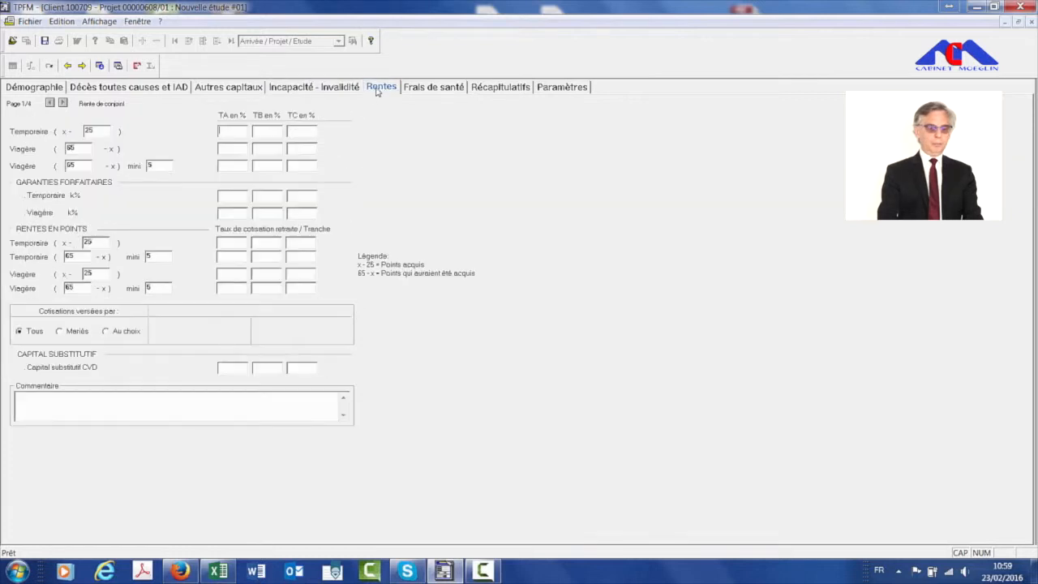
{"action": "left_click", "coordinate": [63, 103]}
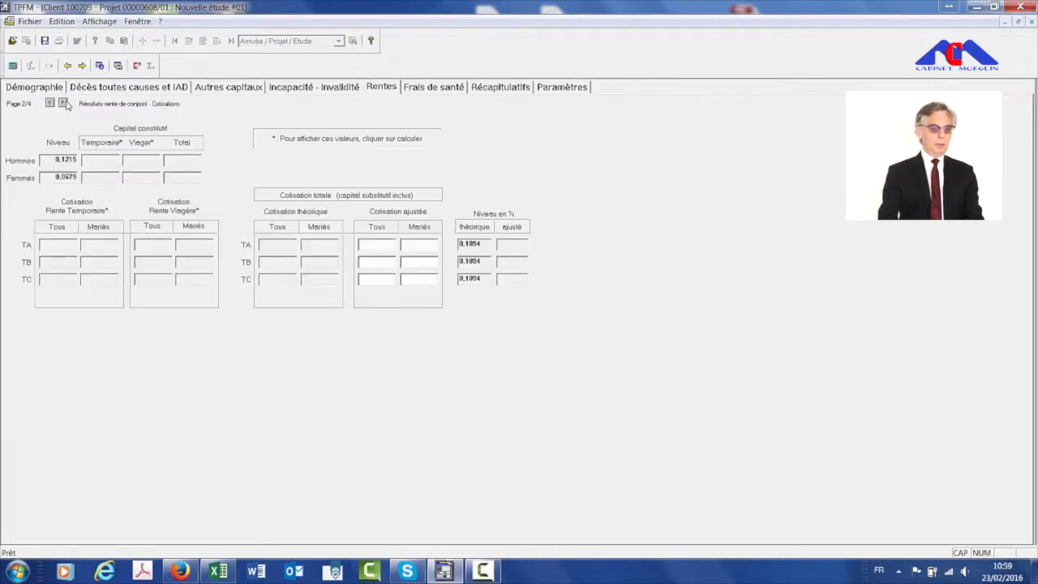
{"action": "left_click", "coordinate": [63, 103]}
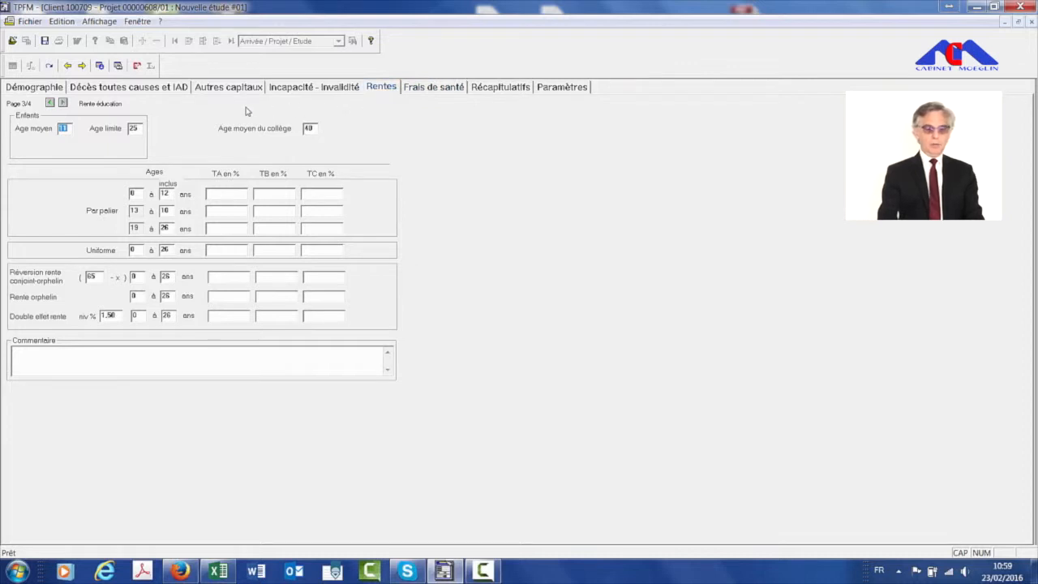
- Examine the Frais de santé guarantees from hospitalisation and routine care through pharmacy, dental, optical and miscellaneous items
{"action": "left_click", "coordinate": [425, 88]}
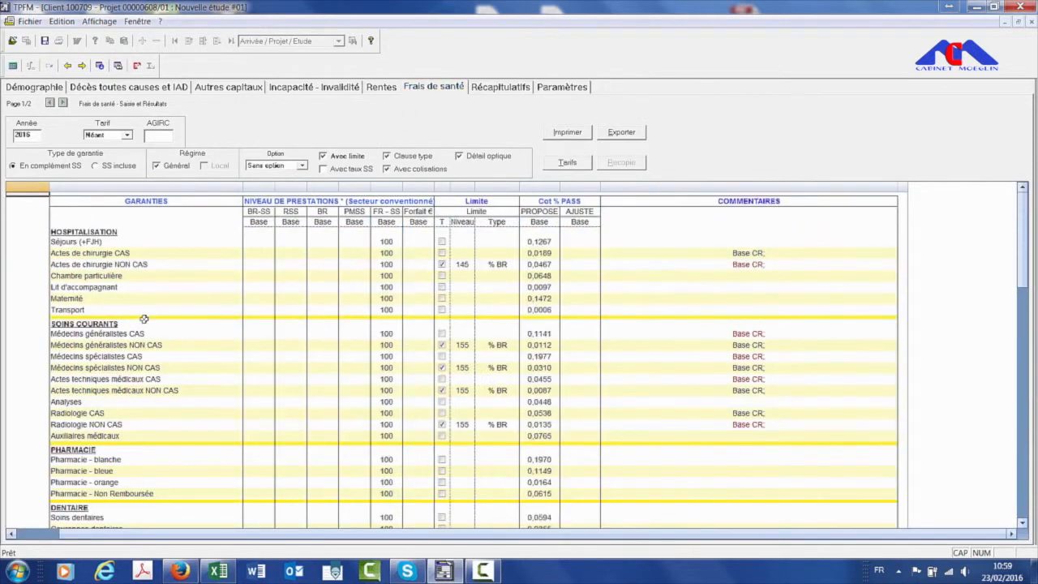
{"action": "left_click", "coordinate": [148, 300]}
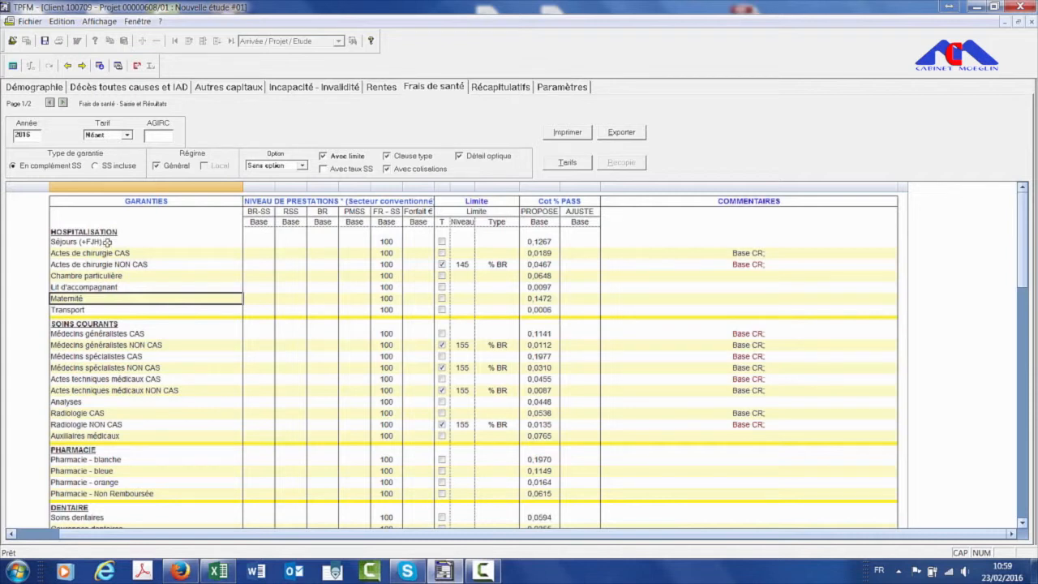
{"action": "left_click_drag", "start_coordinate": [106, 241], "coordinate": [123, 306]}
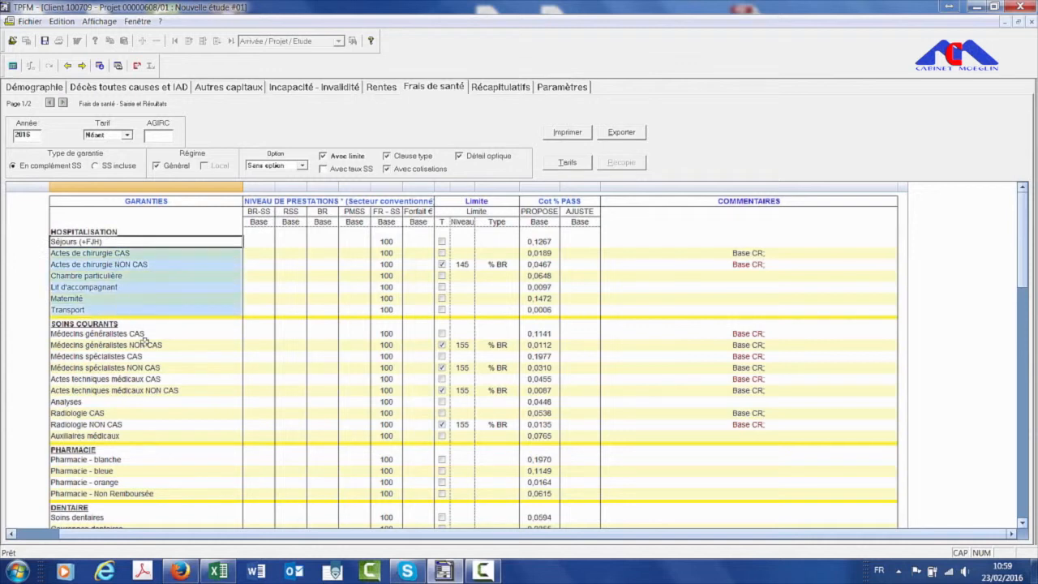
{"action": "left_click", "coordinate": [110, 450]}
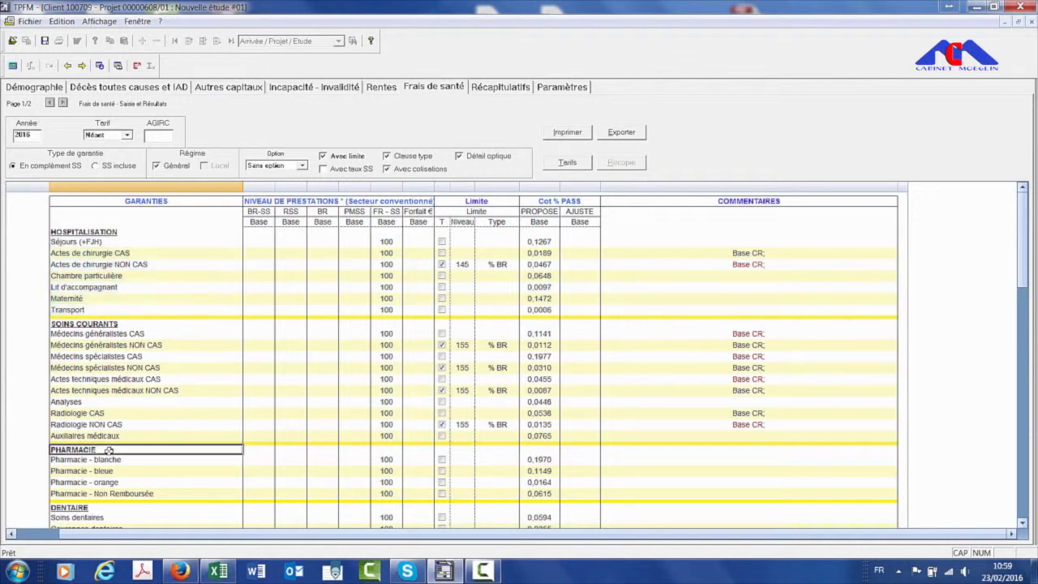
{"action": "scroll", "coordinate": [106, 456], "scroll_direction": "down", "scroll_amount": 7}
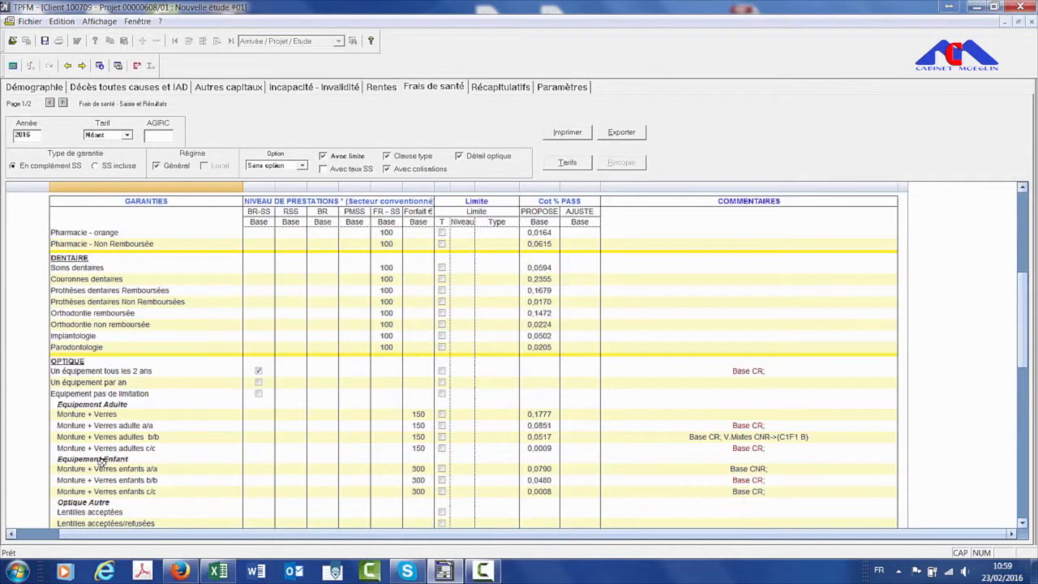
{"action": "scroll", "coordinate": [101, 460], "scroll_direction": "down", "scroll_amount": 2}
{"action": "scroll", "coordinate": [100, 463], "scroll_direction": "down", "scroll_amount": 3}
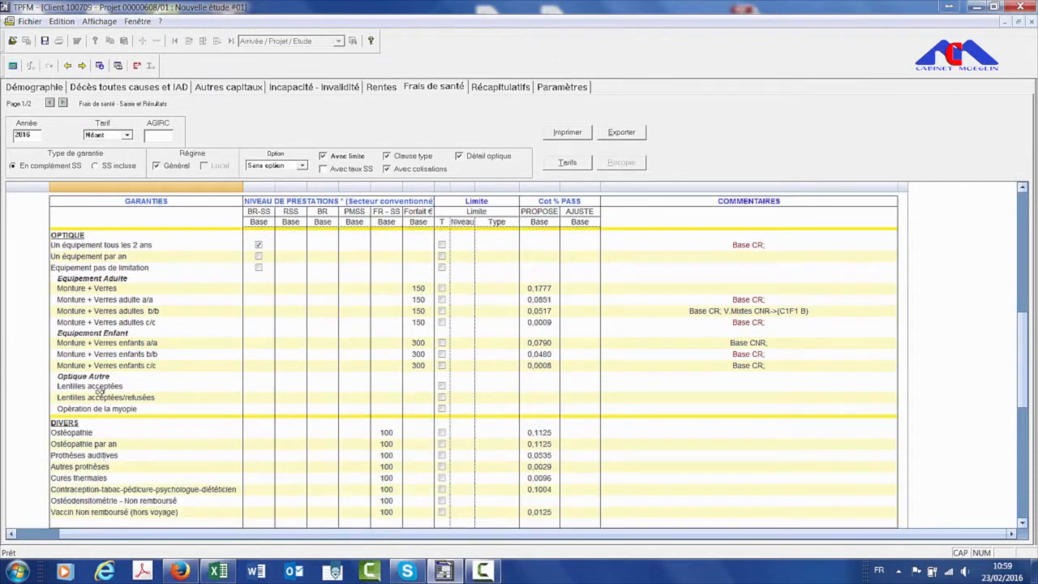
{"action": "scroll", "coordinate": [100, 432], "scroll_direction": "up", "scroll_amount": 10}
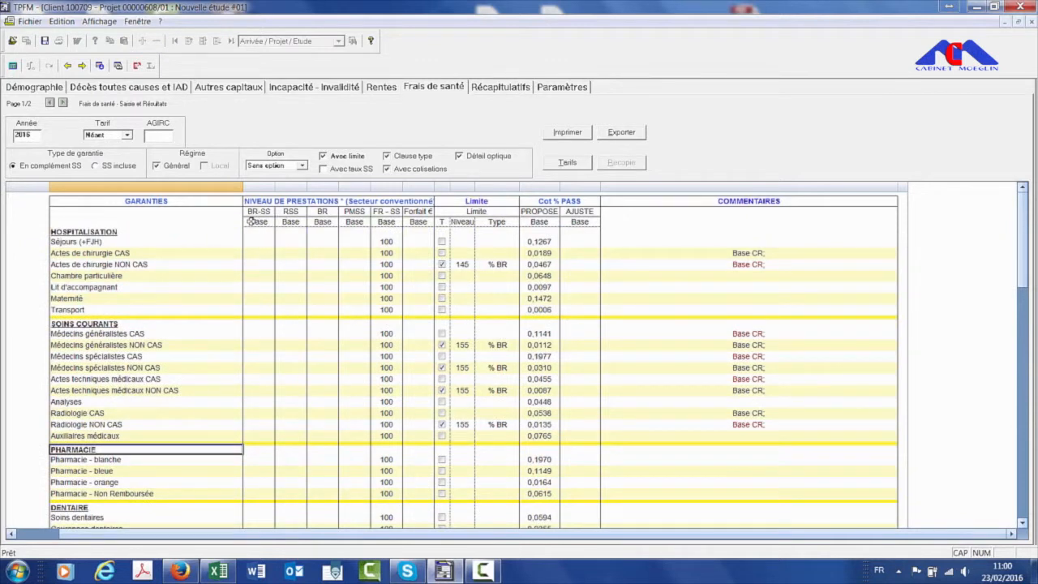
- Examine the health benefit-level columns RSS, BR, PMSS, FR - SS and Forfait €, and the entry cells for the hospitalisation guarantees
{"action": "left_click", "coordinate": [292, 212]}
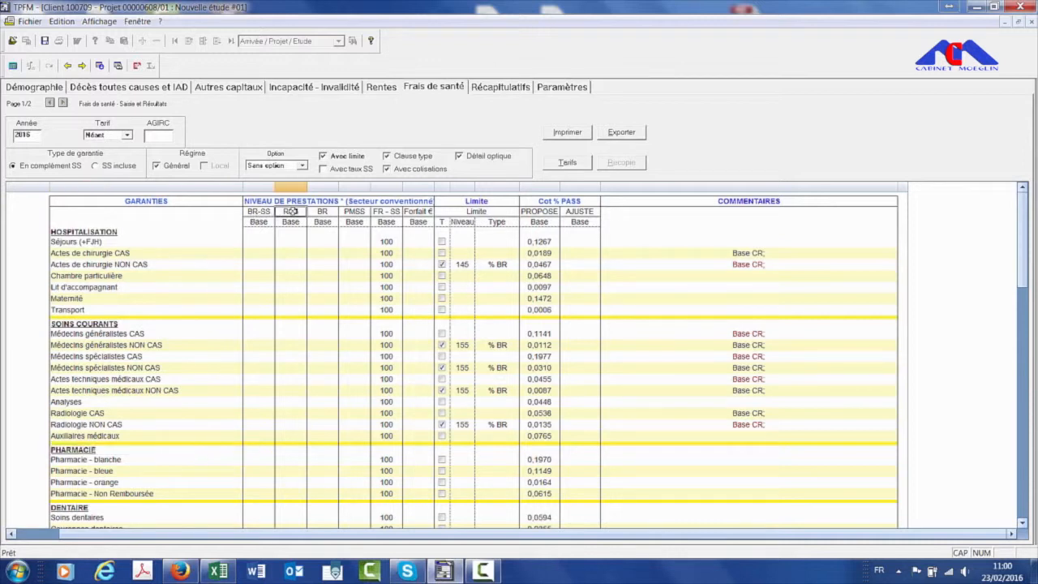
{"action": "left_click", "coordinate": [323, 212]}
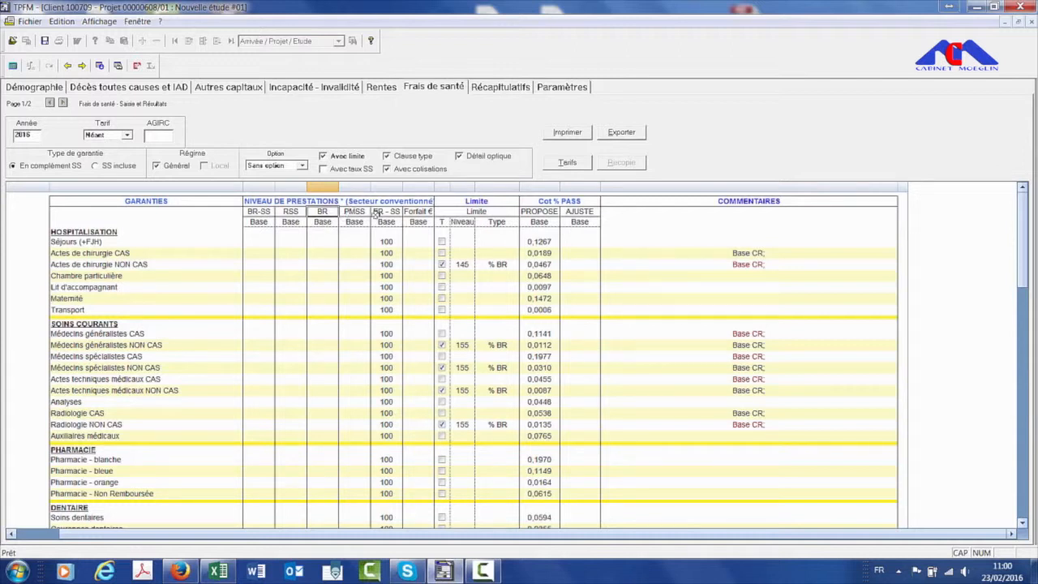
{"action": "left_click", "coordinate": [355, 212]}
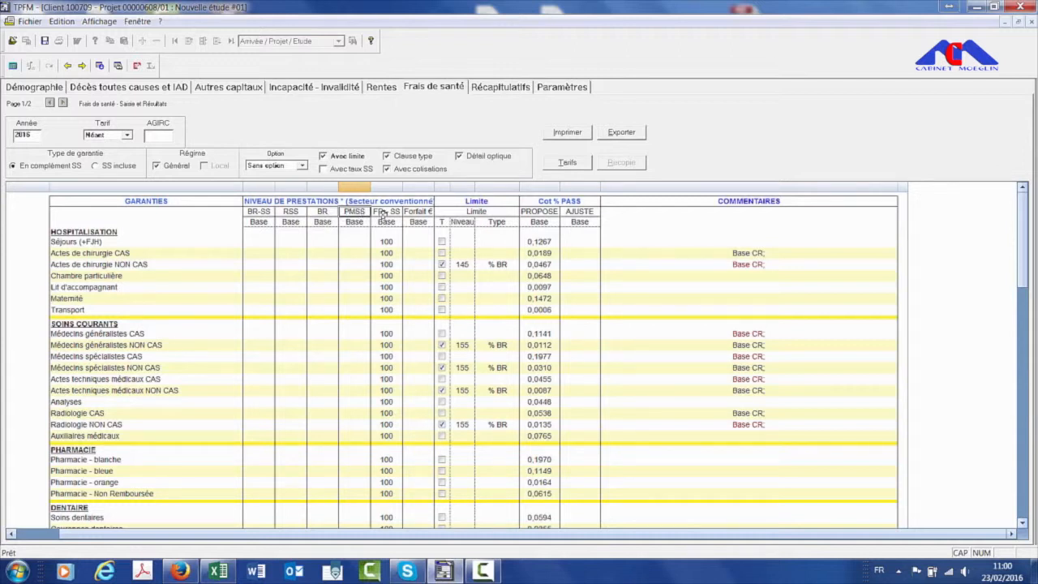
{"action": "left_click", "coordinate": [383, 212]}
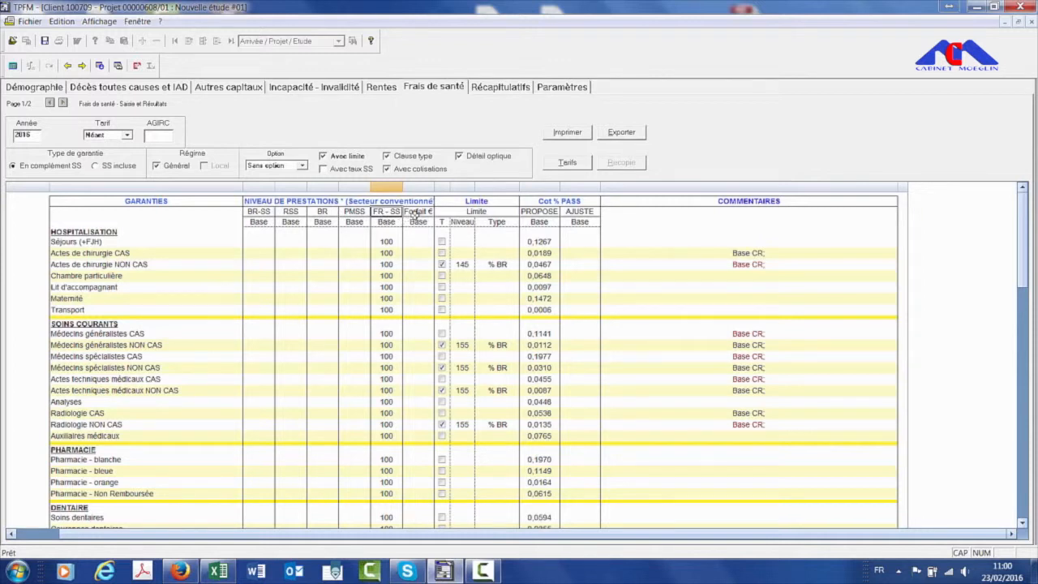
{"action": "left_click", "coordinate": [414, 214]}
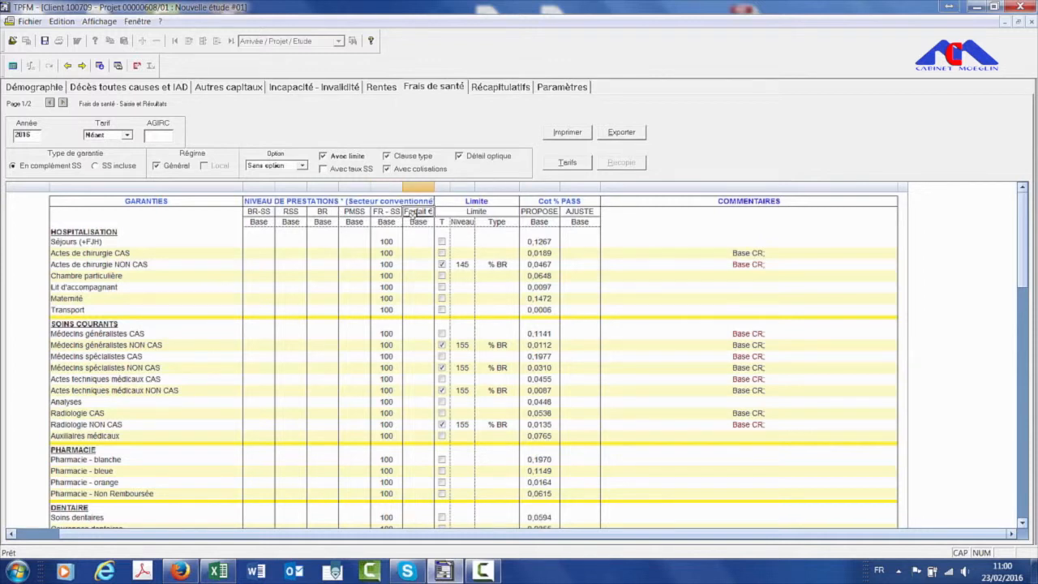
{"action": "left_click", "coordinate": [283, 261]}
{"action": "left_click", "coordinate": [261, 242]}
{"action": "left_click", "coordinate": [294, 254]}
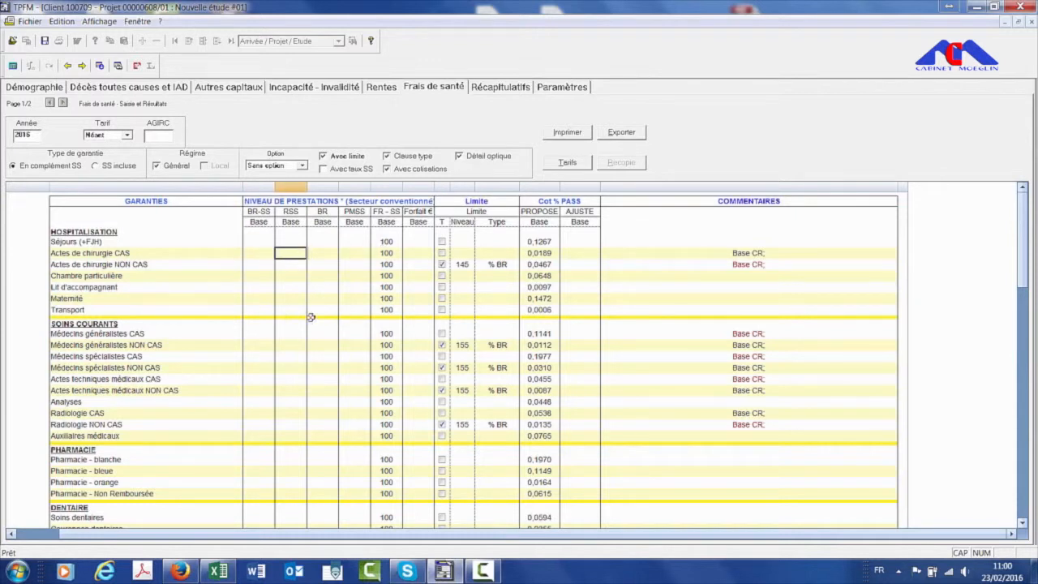
- Examine the proposed contribution for Actes de chirurgie CAS and the uniform, adult, child and family contributions below the health table
{"action": "left_click", "coordinate": [122, 254]}
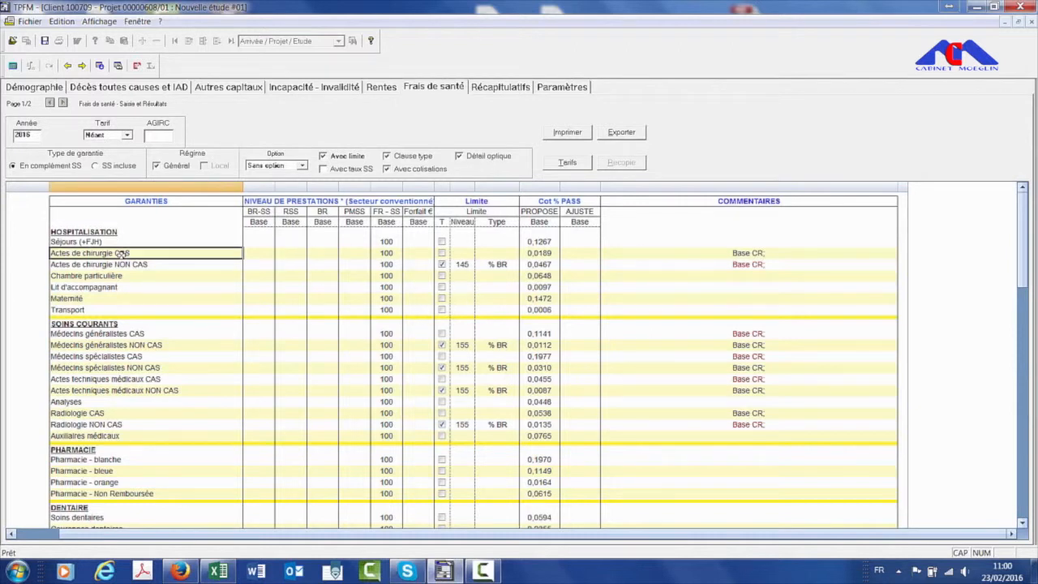
{"action": "left_click", "coordinate": [540, 259]}
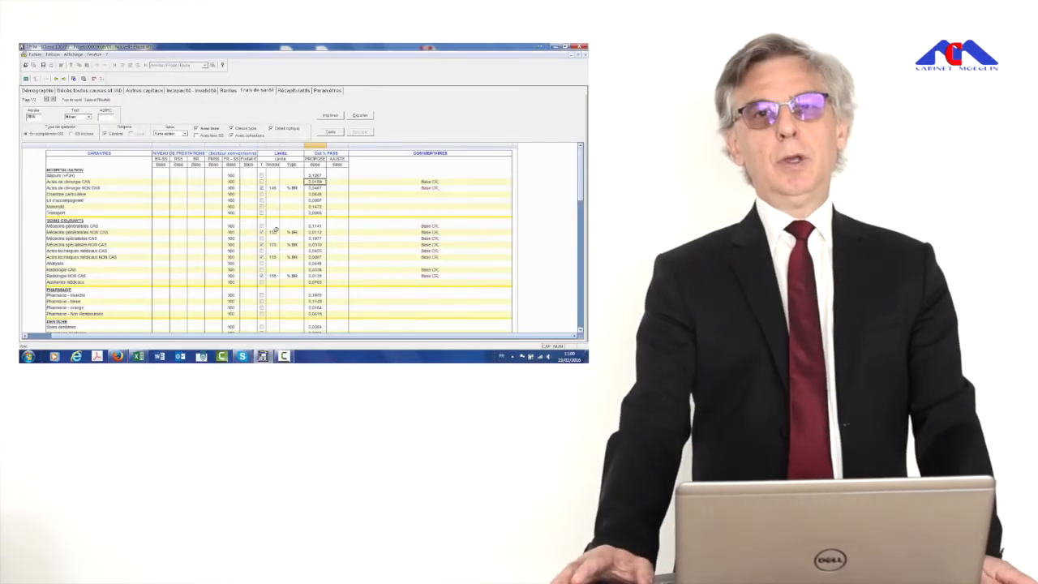
{"action": "scroll", "coordinate": [171, 230], "scroll_direction": "down", "scroll_amount": 10}
{"action": "scroll", "coordinate": [169, 230], "scroll_direction": "down", "scroll_amount": 5}
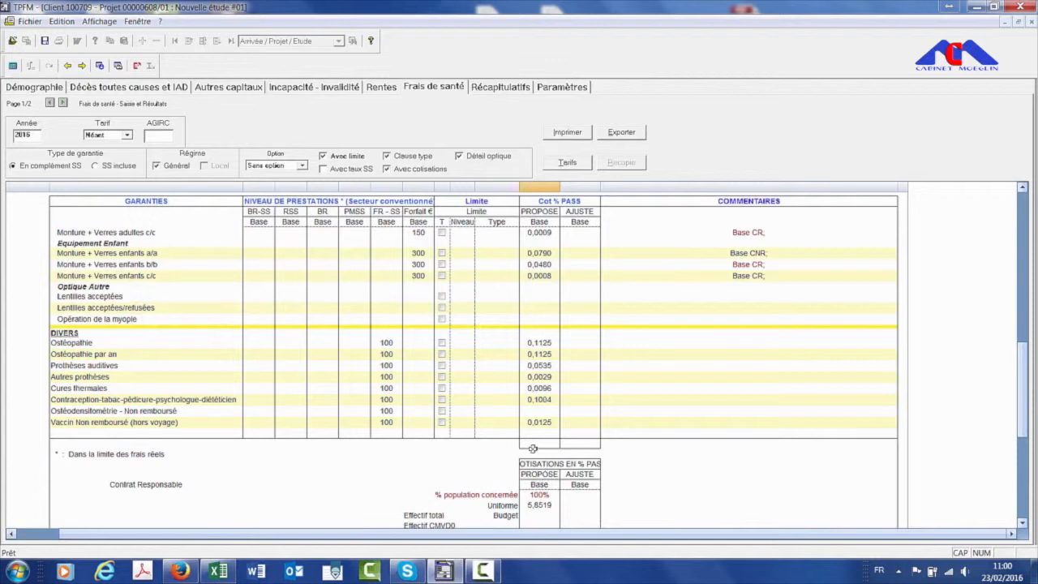
{"action": "left_click", "coordinate": [540, 505]}
{"action": "scroll", "coordinate": [540, 507], "scroll_direction": "down", "scroll_amount": 2}
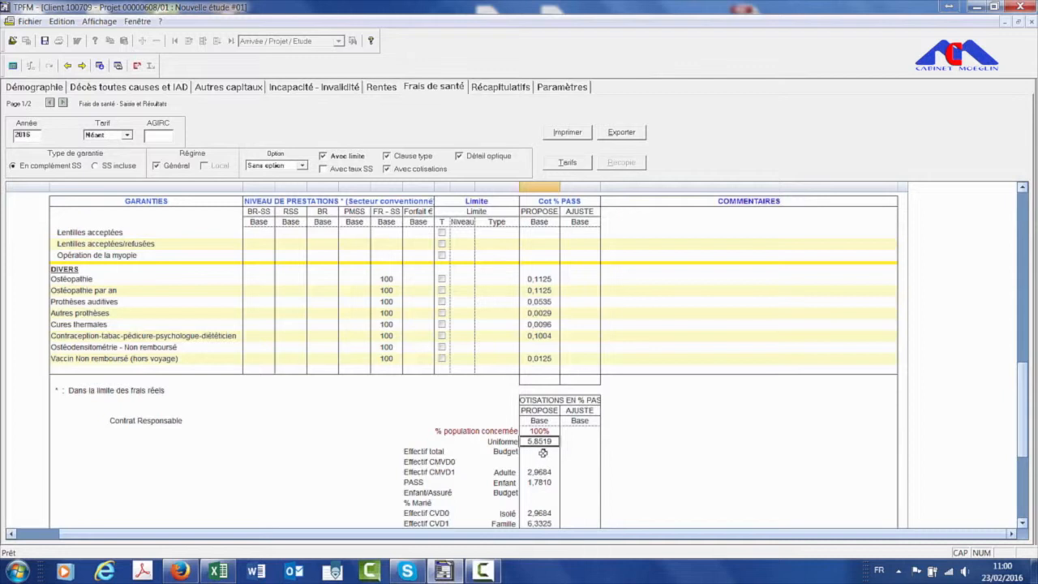
- Set the health cover to 1 option and dismiss the antivirus notification
{"action": "scroll", "coordinate": [543, 451], "scroll_direction": "up", "scroll_amount": 10}
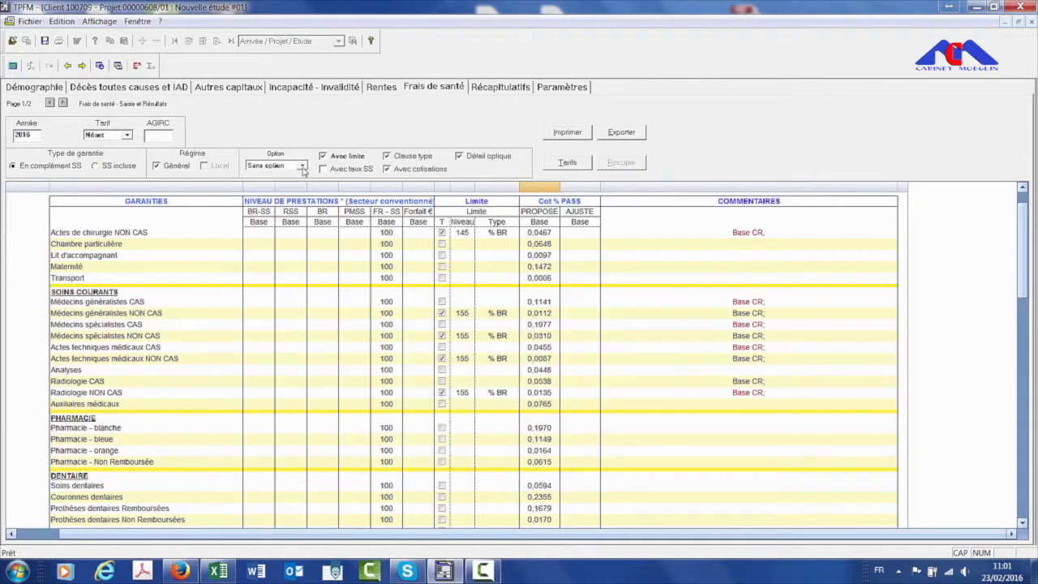
{"action": "left_click", "coordinate": [302, 166]}
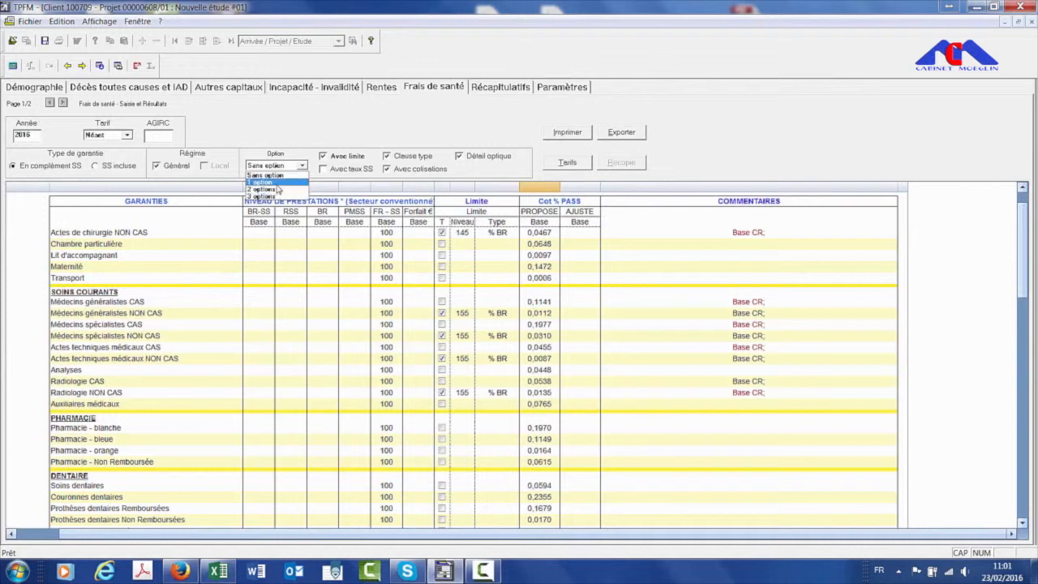
{"action": "left_click", "coordinate": [276, 183]}
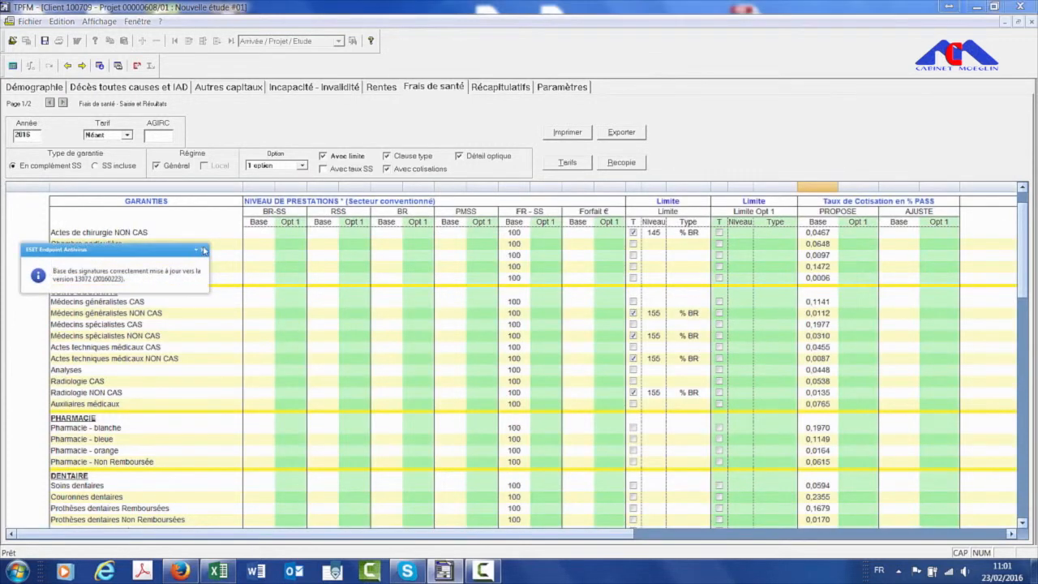
{"action": "left_click", "coordinate": [204, 252]}
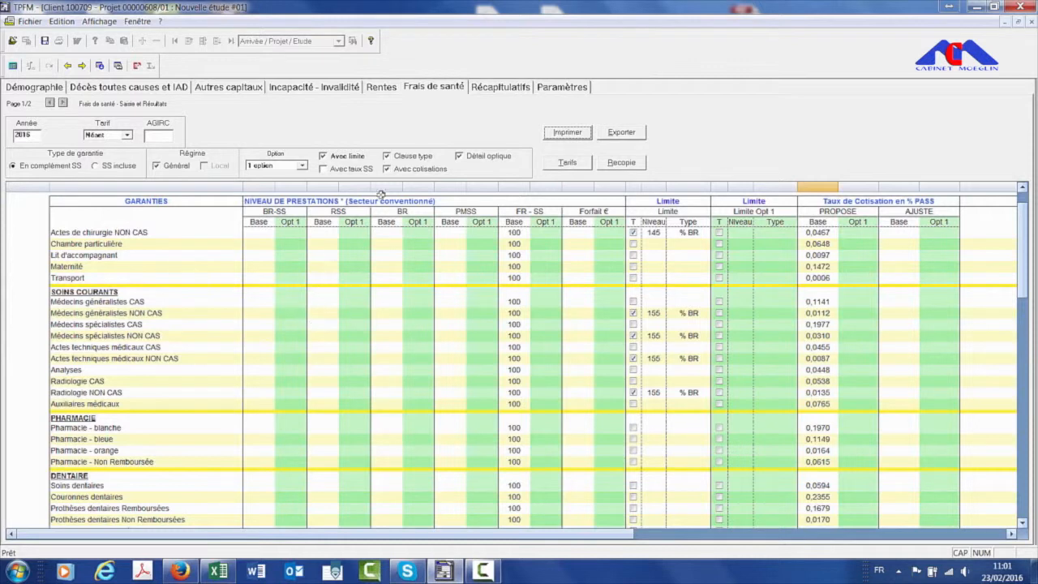
- Review the study's Frais de santé summary and its Prévoyance contribution summary in Récapitulatifs
{"action": "left_click", "coordinate": [485, 88]}
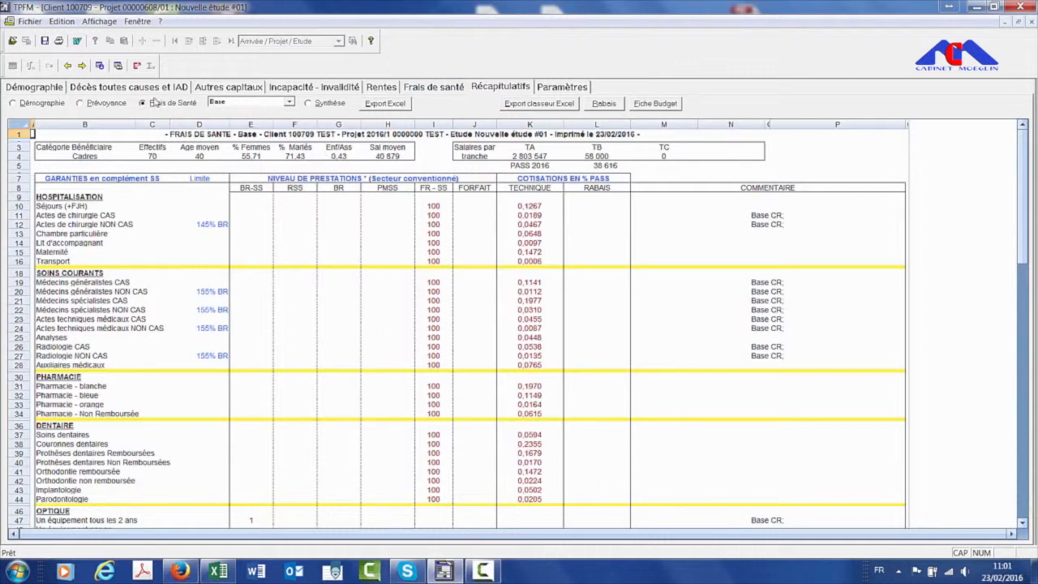
{"action": "left_click", "coordinate": [79, 105]}
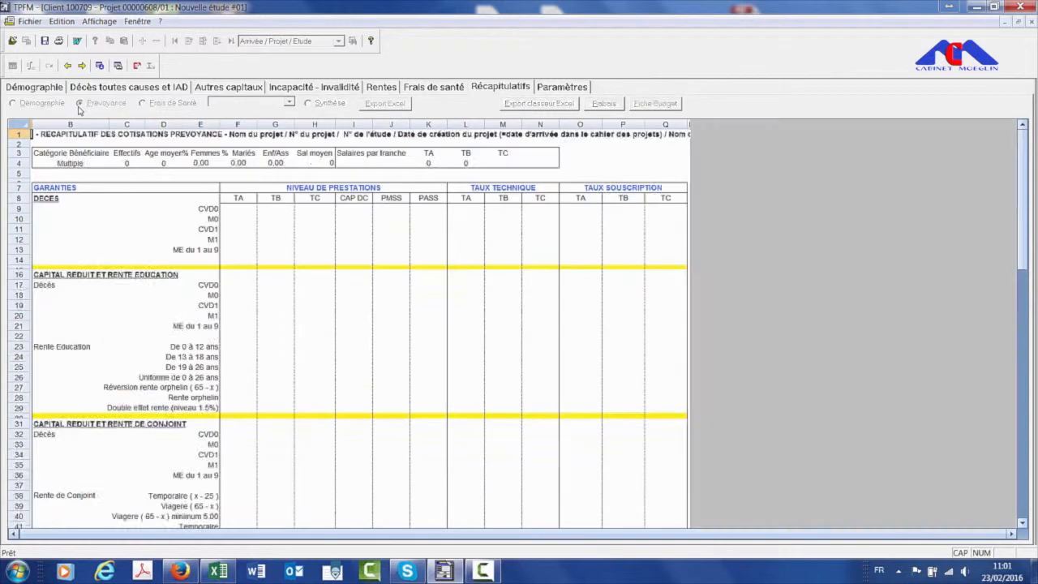
{"action": "left_click", "coordinate": [275, 299]}
{"action": "left_click_drag", "start_coordinate": [191, 210], "coordinate": [157, 442]}
{"action": "scroll", "coordinate": [258, 448], "scroll_direction": "down", "scroll_amount": 5}
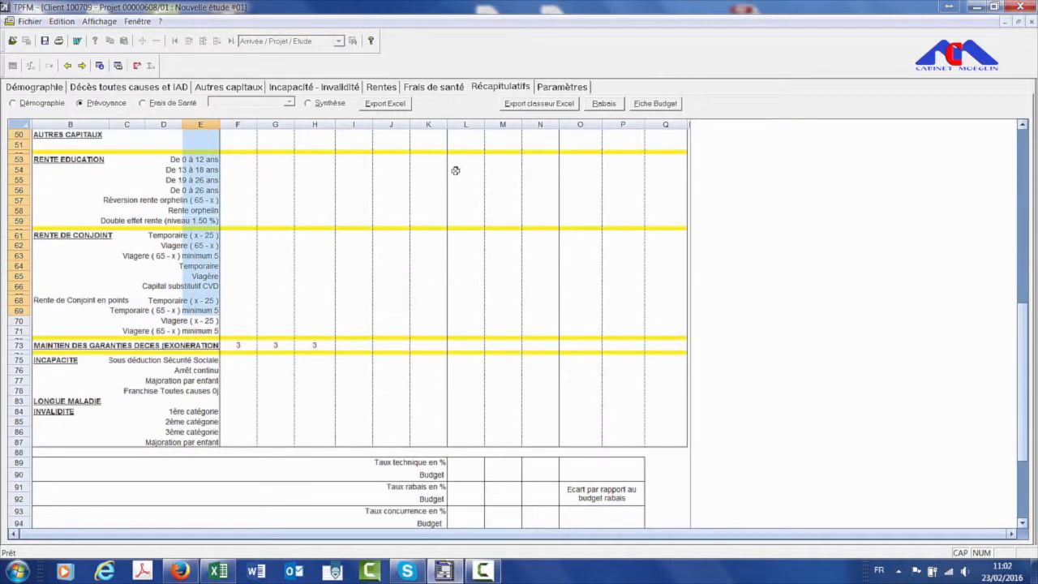
- Review both pages of the study's calculation parameters, covering mortality tables, loadings and corrective rates
{"action": "left_click", "coordinate": [549, 88]}
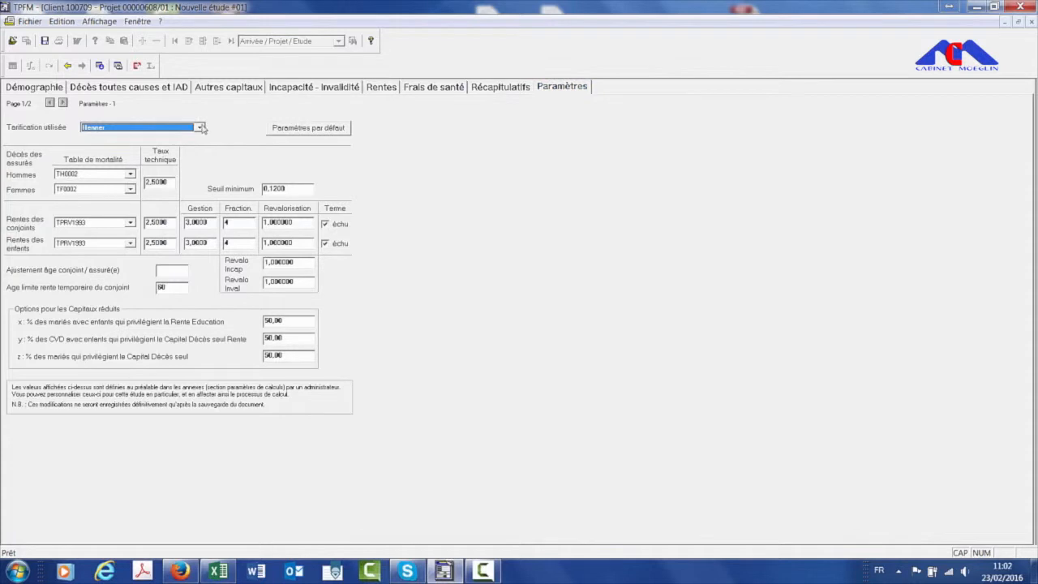
{"action": "left_click", "coordinate": [62, 104]}
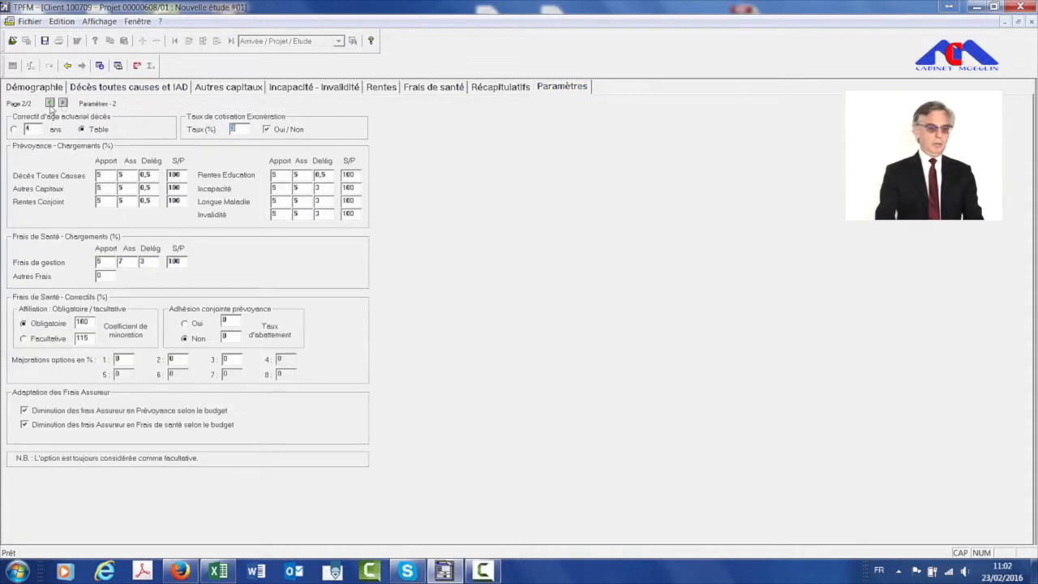
- Copy the all-causes death capital percentages from TA to TB: 100 for CVD0 and M0, 150 for CVD1 and M1, 50 per child
{"action": "left_click", "coordinate": [49, 104]}
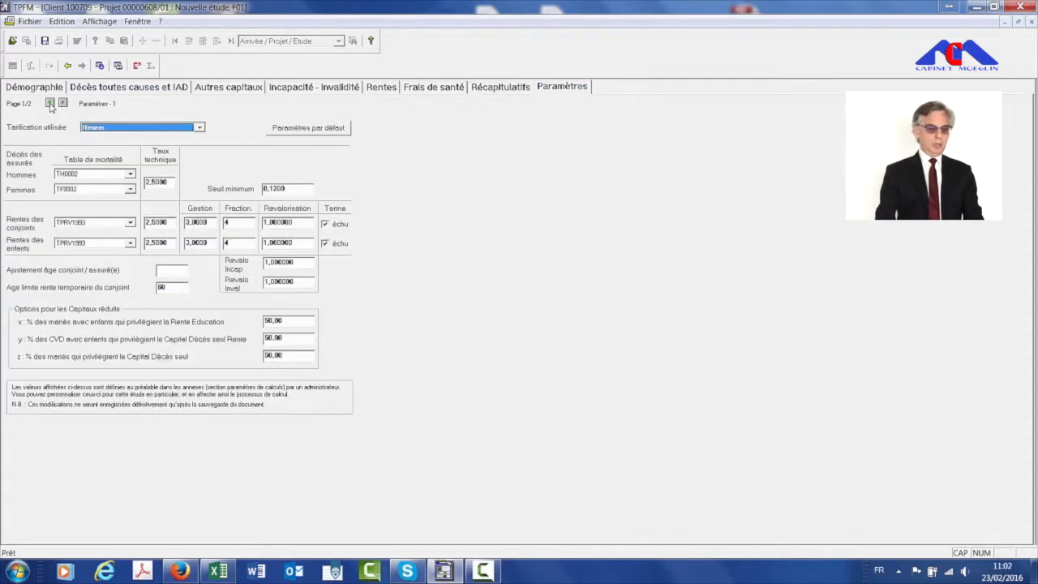
{"action": "left_click", "coordinate": [111, 88]}
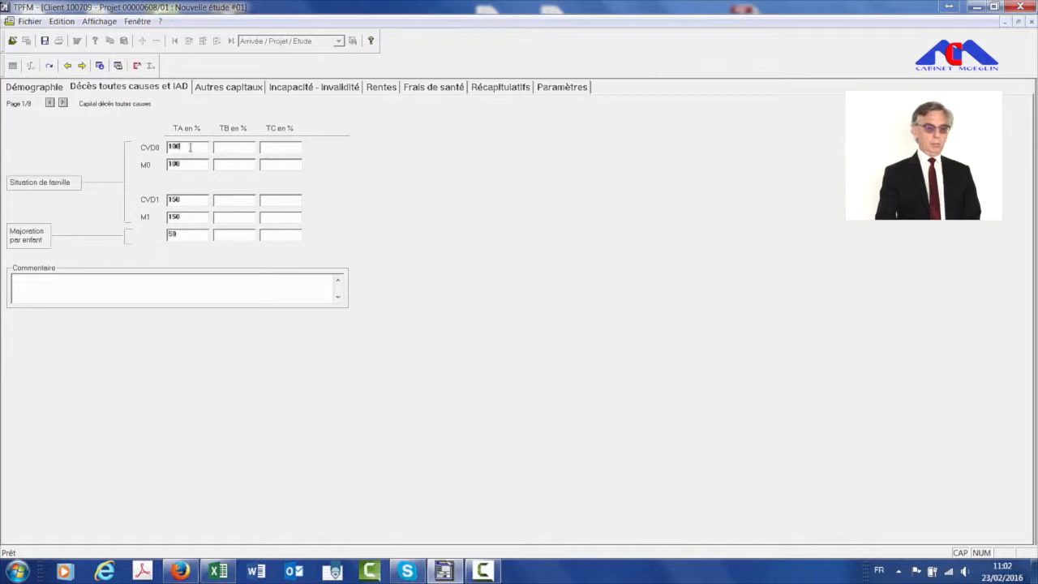
{"action": "left_click", "coordinate": [49, 65]}
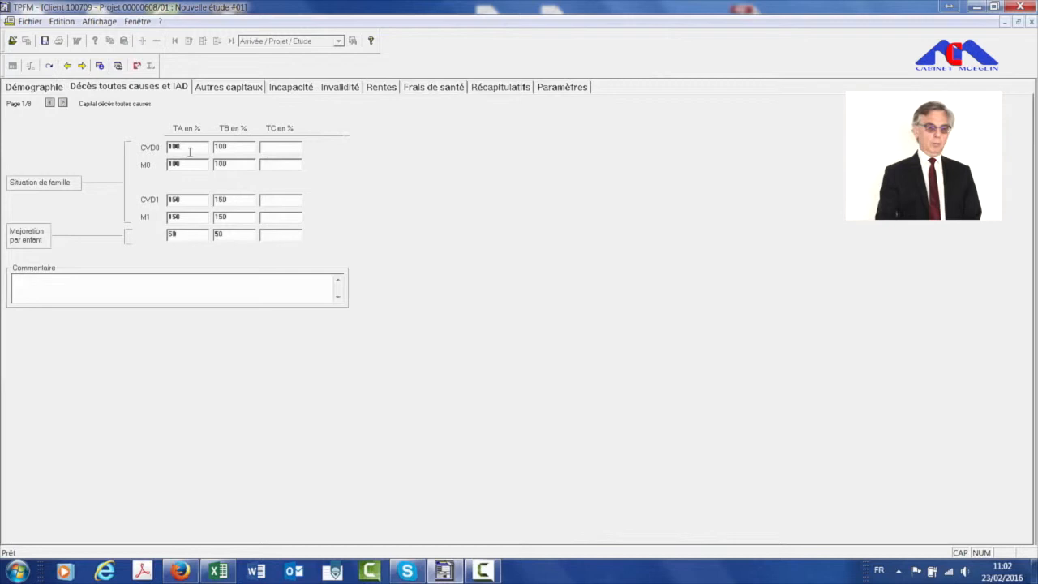
- Review the Prévoyance summary's death benefit levels, technical rates, child increase and Cadres beneficiary category
{"action": "left_click", "coordinate": [487, 86]}
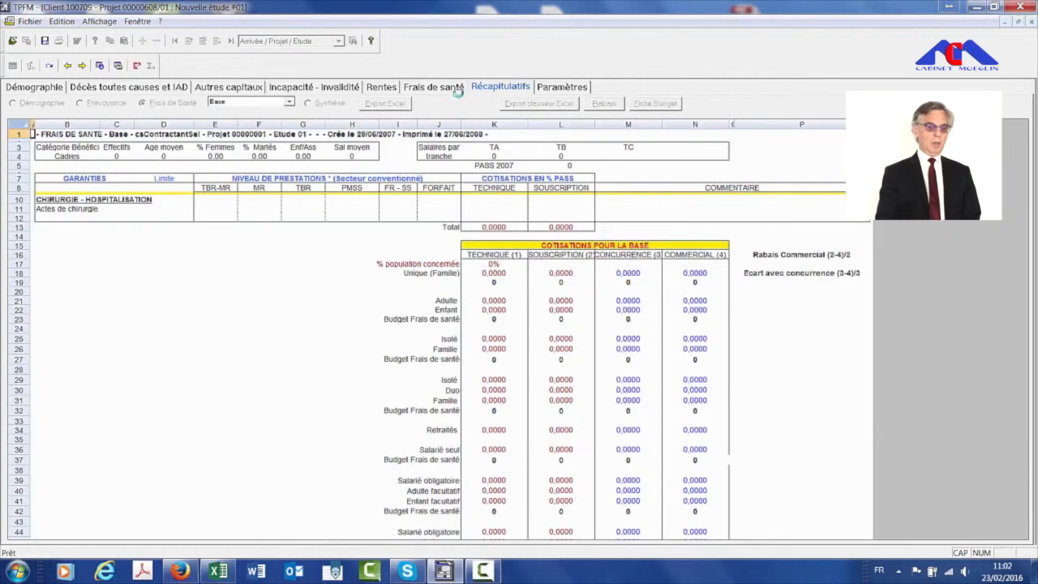
{"action": "left_click", "coordinate": [79, 103]}
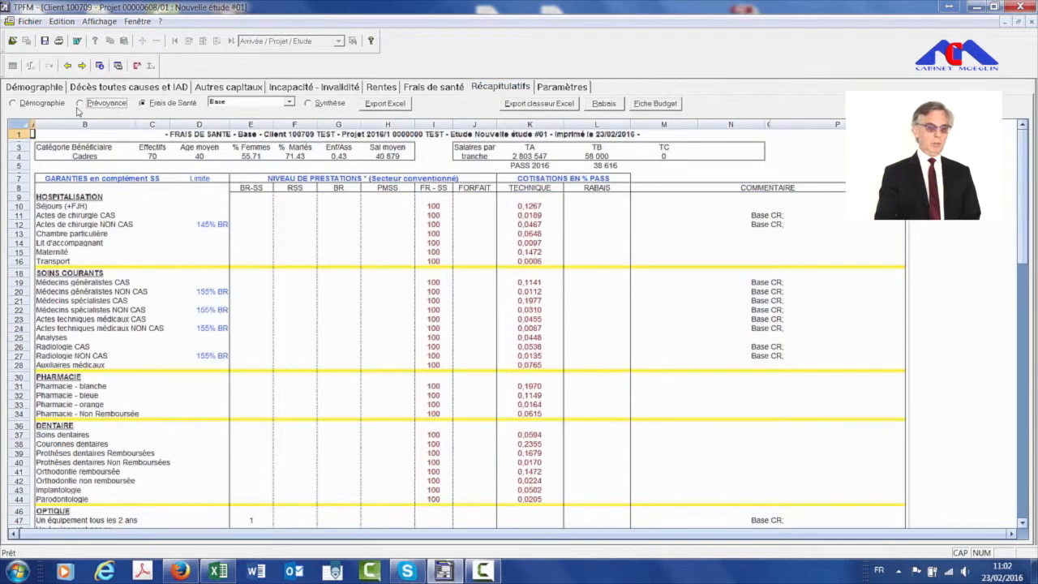
{"action": "left_click_drag", "start_coordinate": [238, 208], "coordinate": [279, 250]}
{"action": "left_click_drag", "start_coordinate": [460, 215], "coordinate": [504, 208]}
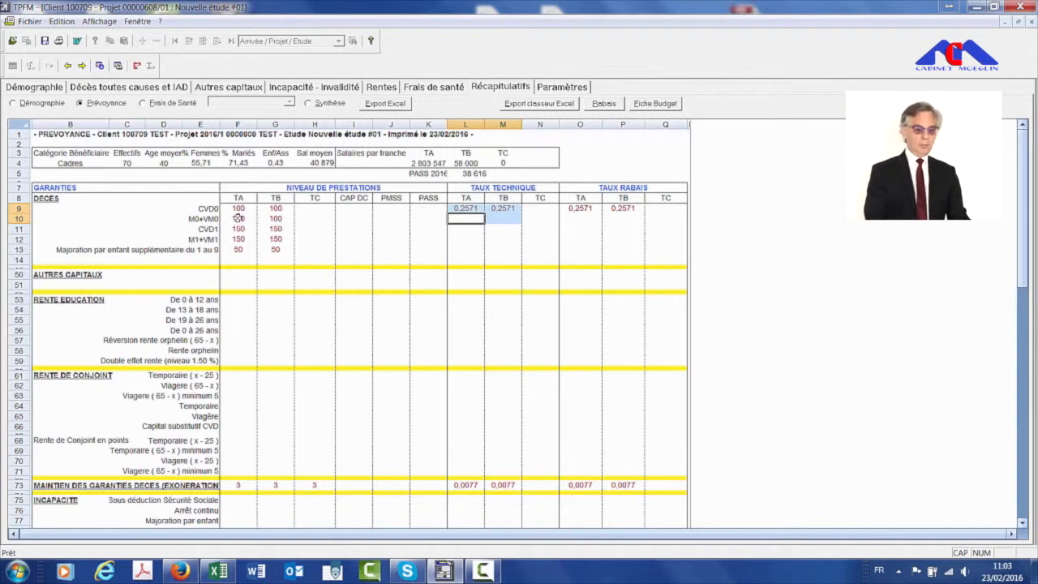
{"action": "left_click", "coordinate": [238, 248]}
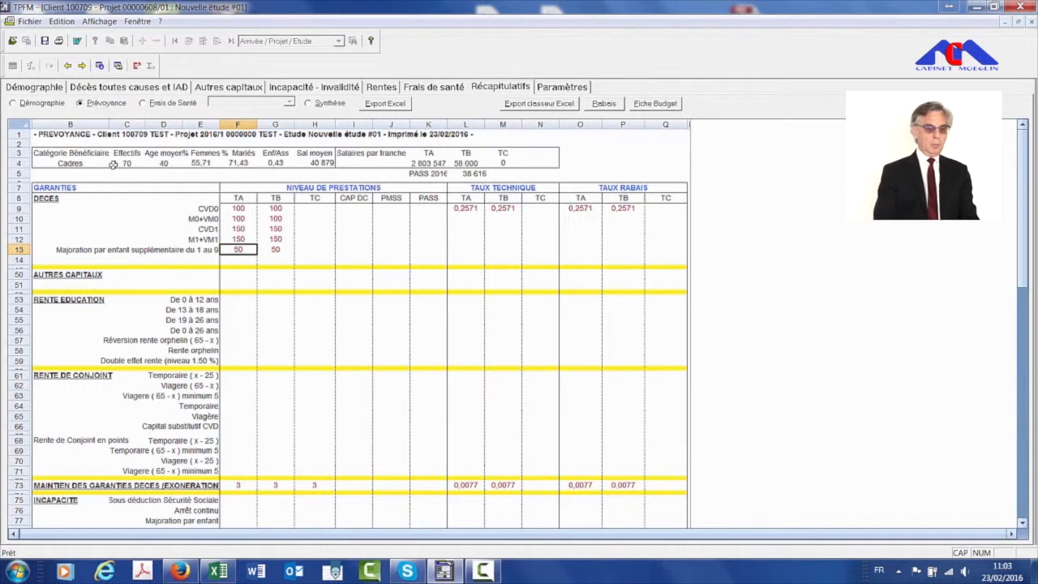
{"action": "left_click", "coordinate": [81, 163]}
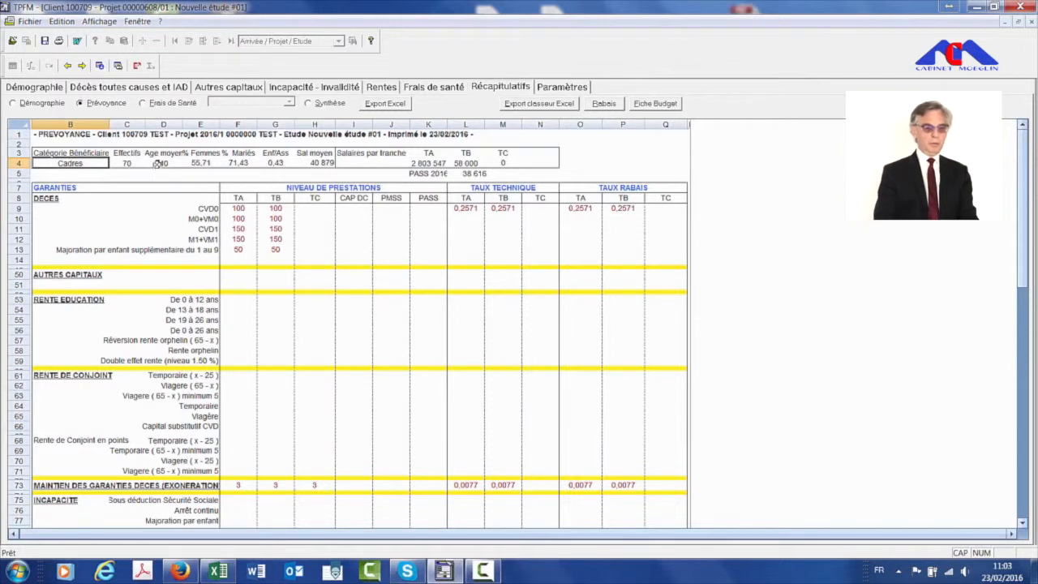
- Include the Salariés - détail demography in the study and review the combined population's death rates in the Prévoyance summary
{"action": "left_click", "coordinate": [42, 88]}
{"action": "left_click", "coordinate": [35, 202]}
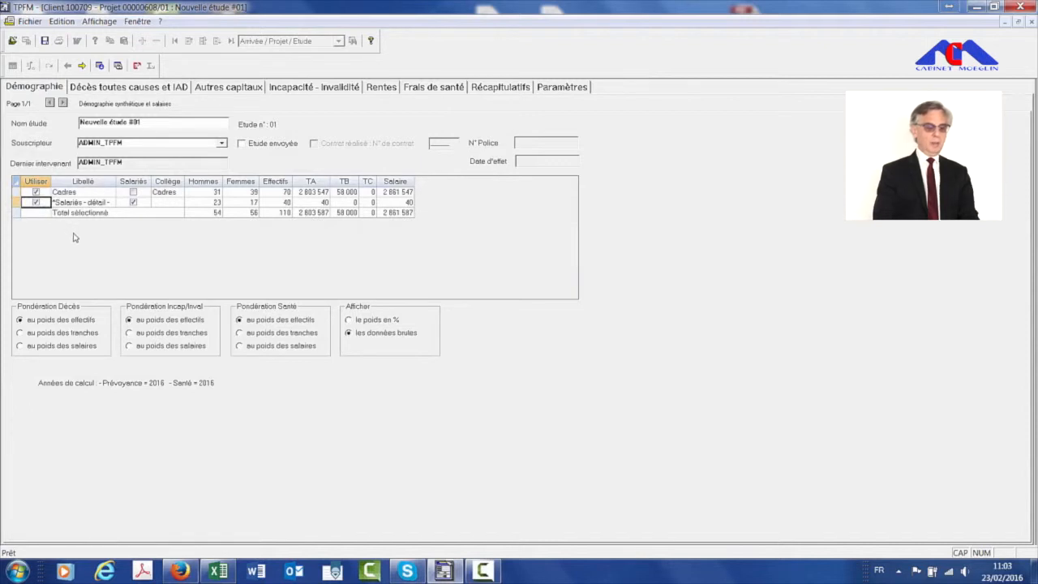
{"action": "left_click", "coordinate": [498, 87]}
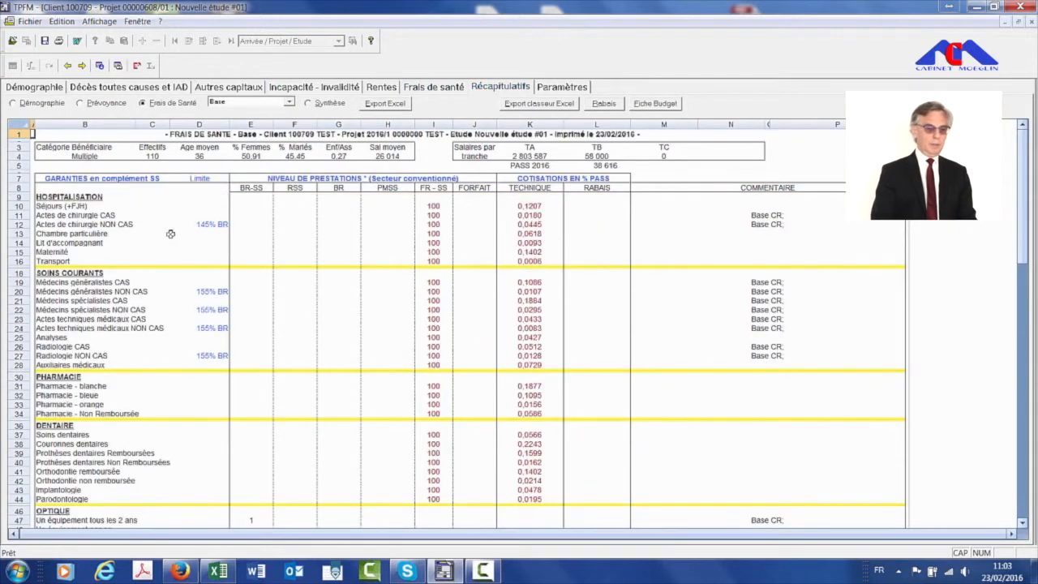
{"action": "left_click", "coordinate": [81, 103]}
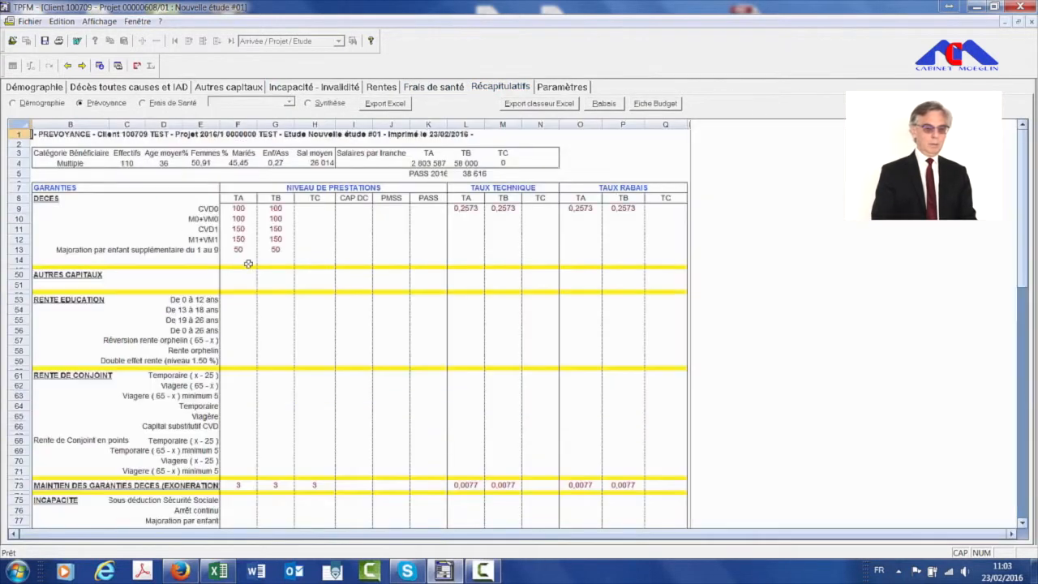
{"action": "left_click_drag", "start_coordinate": [453, 211], "coordinate": [534, 206]}
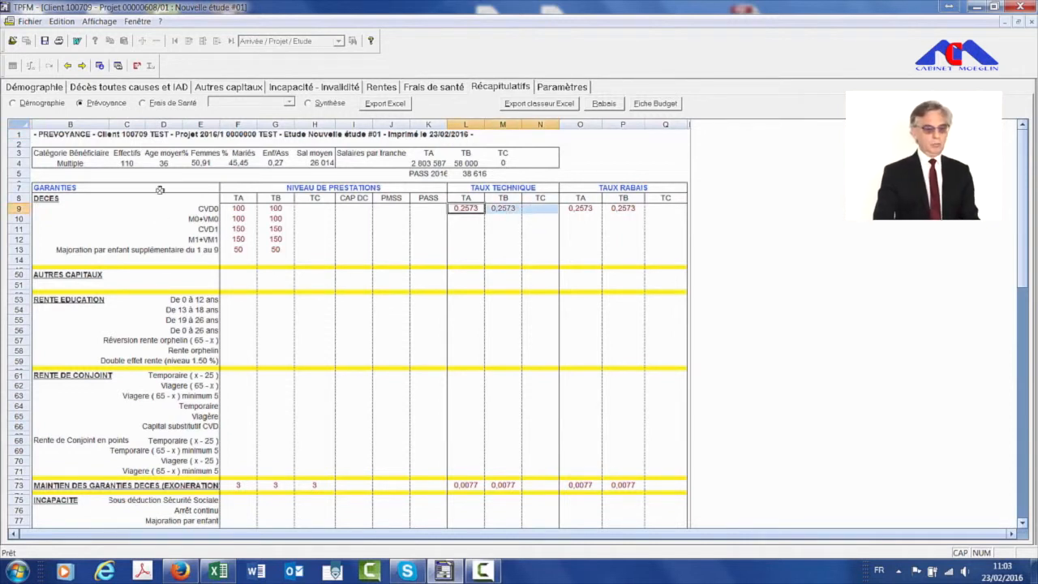
{"action": "left_click", "coordinate": [361, 300]}
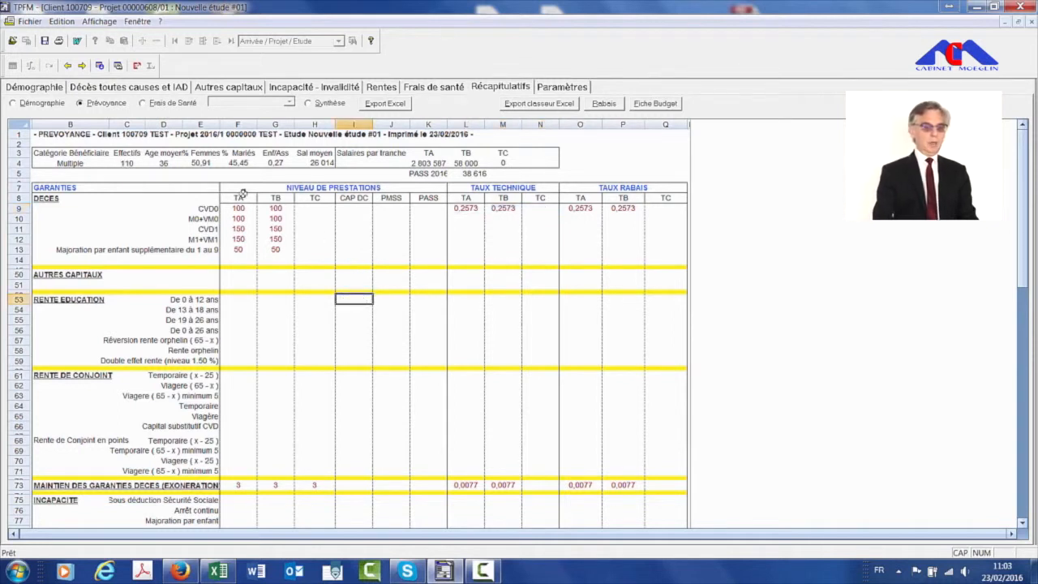
- Try to generate the Tableau des garanties document under Projet Responsable (Optique détail) and cancel the document edition
{"action": "left_click", "coordinate": [77, 41]}
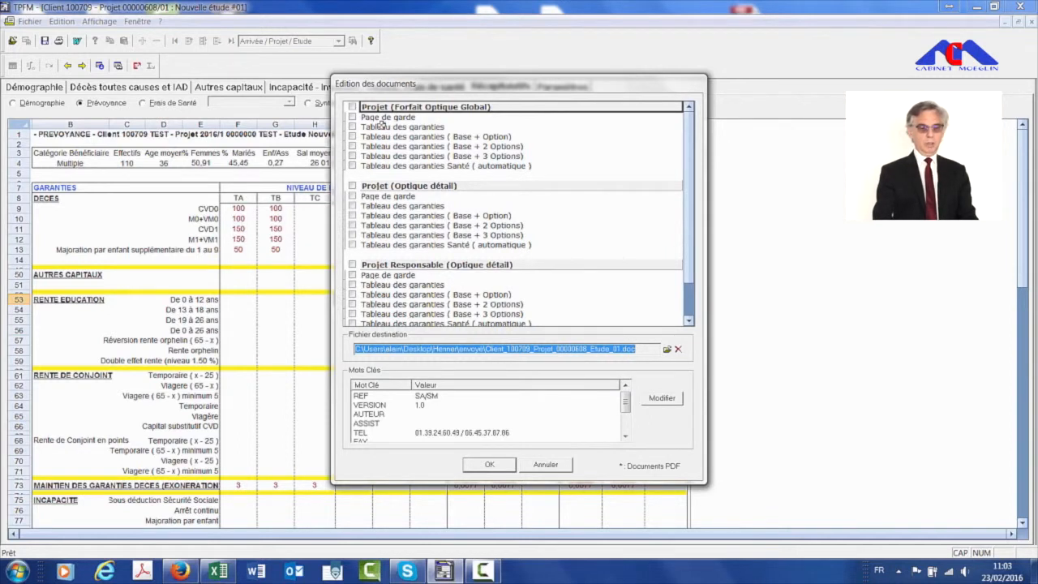
{"action": "left_click", "coordinate": [373, 126]}
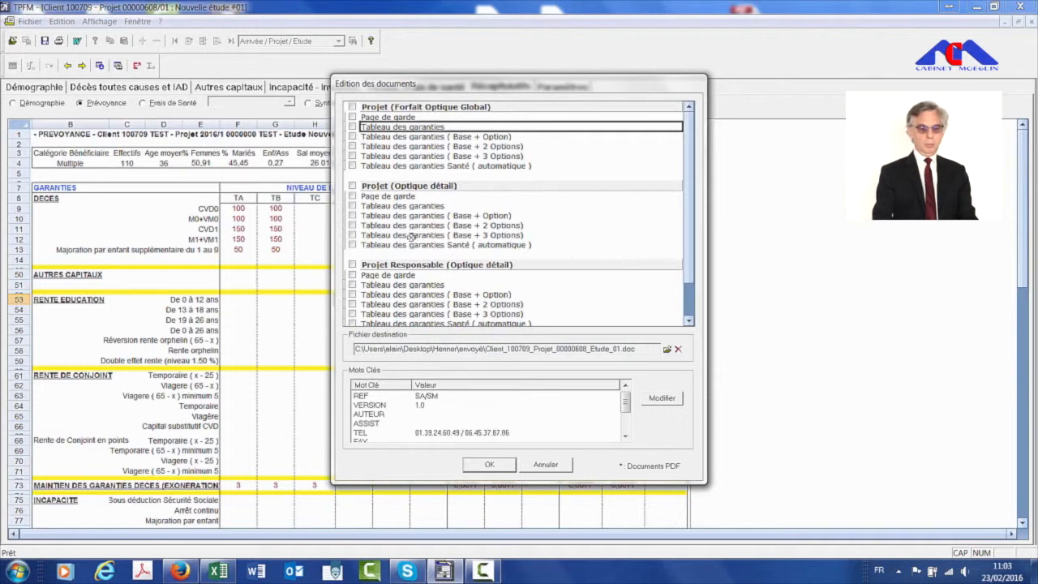
{"action": "left_click", "coordinate": [353, 206]}
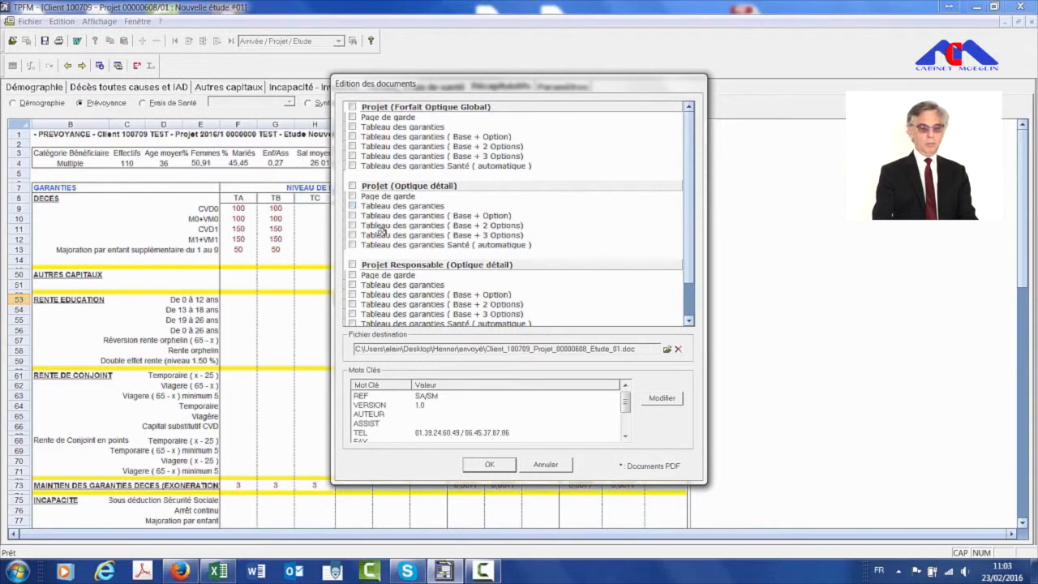
{"action": "scroll", "coordinate": [430, 282], "scroll_direction": "down", "scroll_amount": 2}
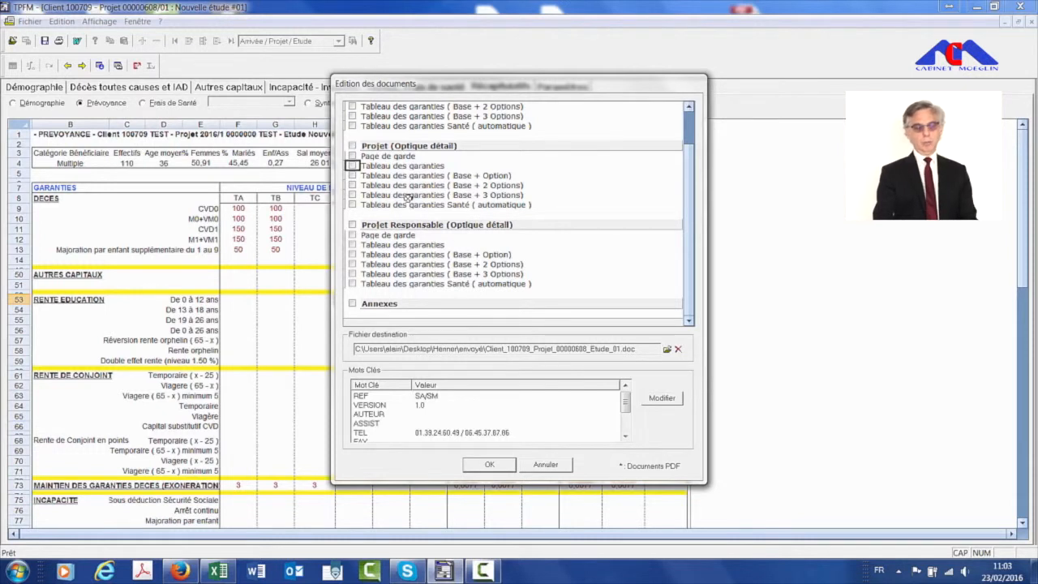
{"action": "left_click", "coordinate": [352, 246]}
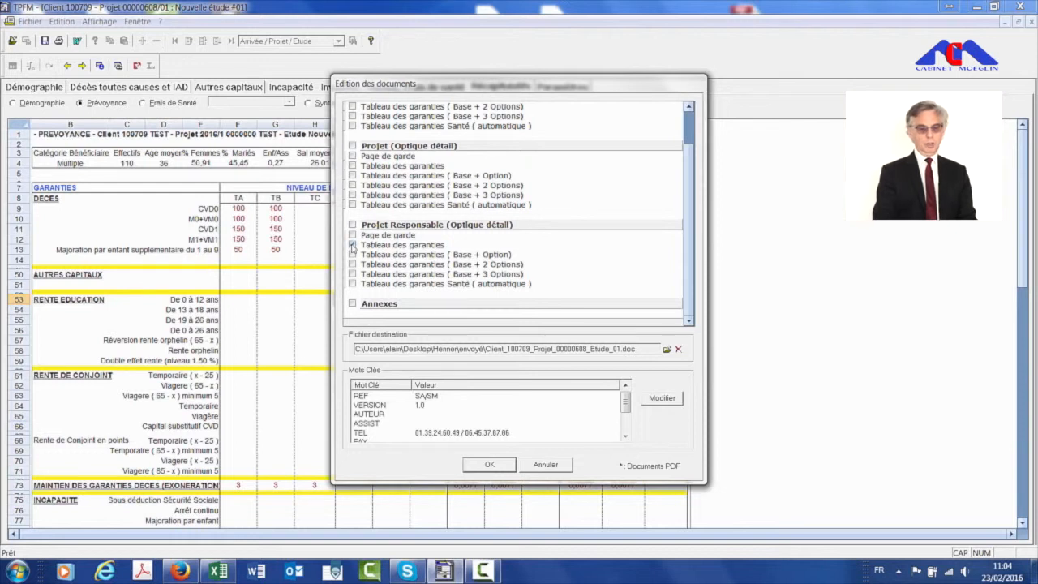
{"action": "left_click", "coordinate": [491, 465]}
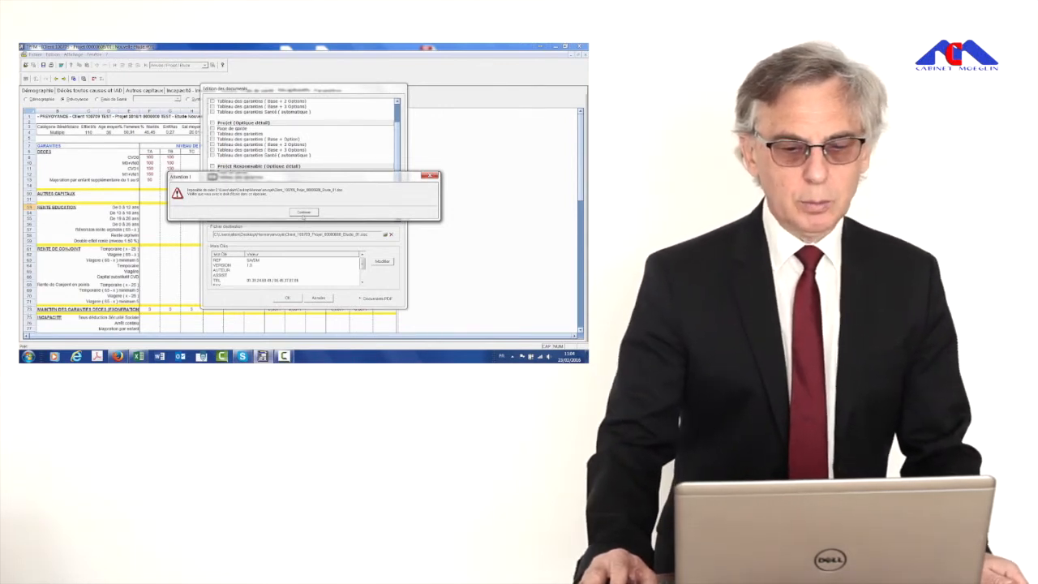
{"action": "left_click", "coordinate": [302, 213]}
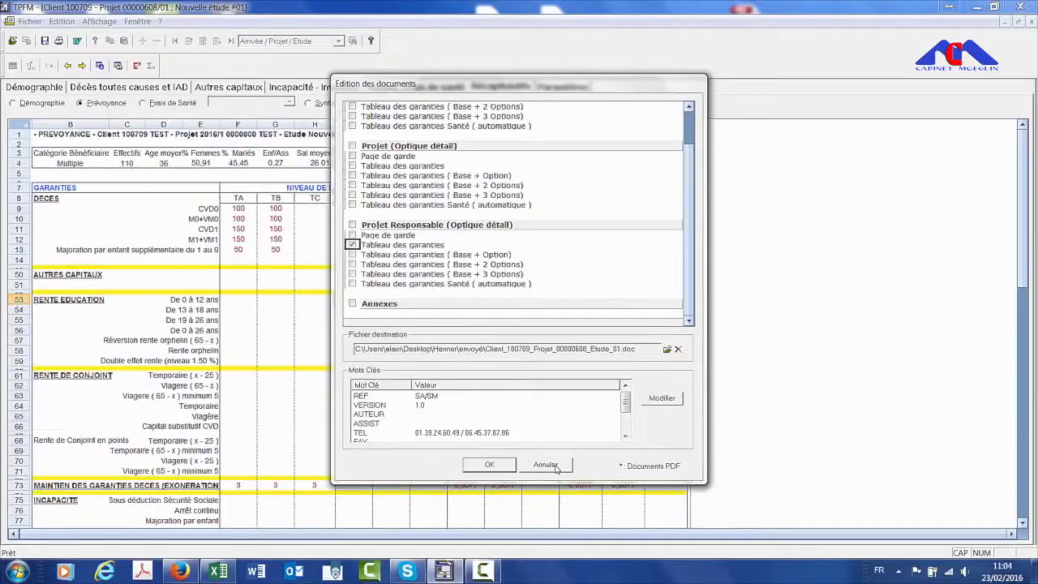
{"action": "left_click", "coordinate": [322, 299]}
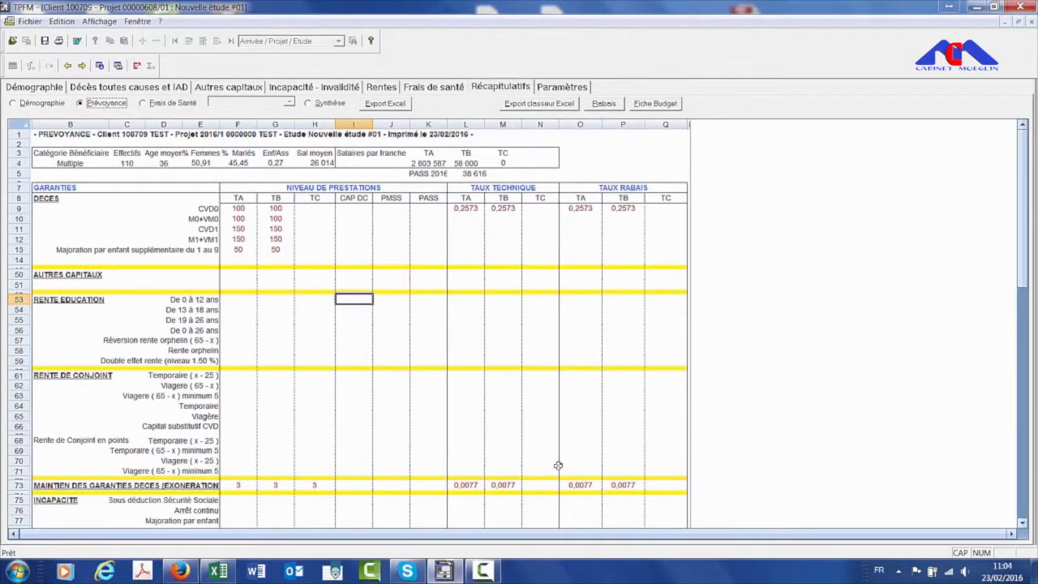